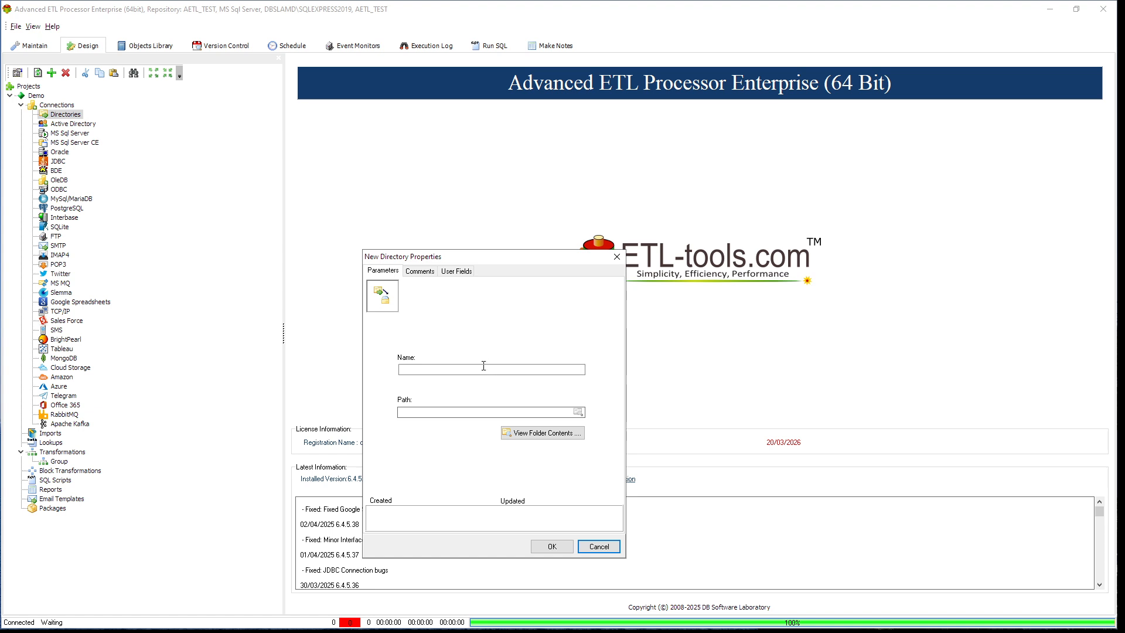
- Create a directory connection named "Text Files" that points to the folder C:\DEMO\Text Files
click(499, 369)
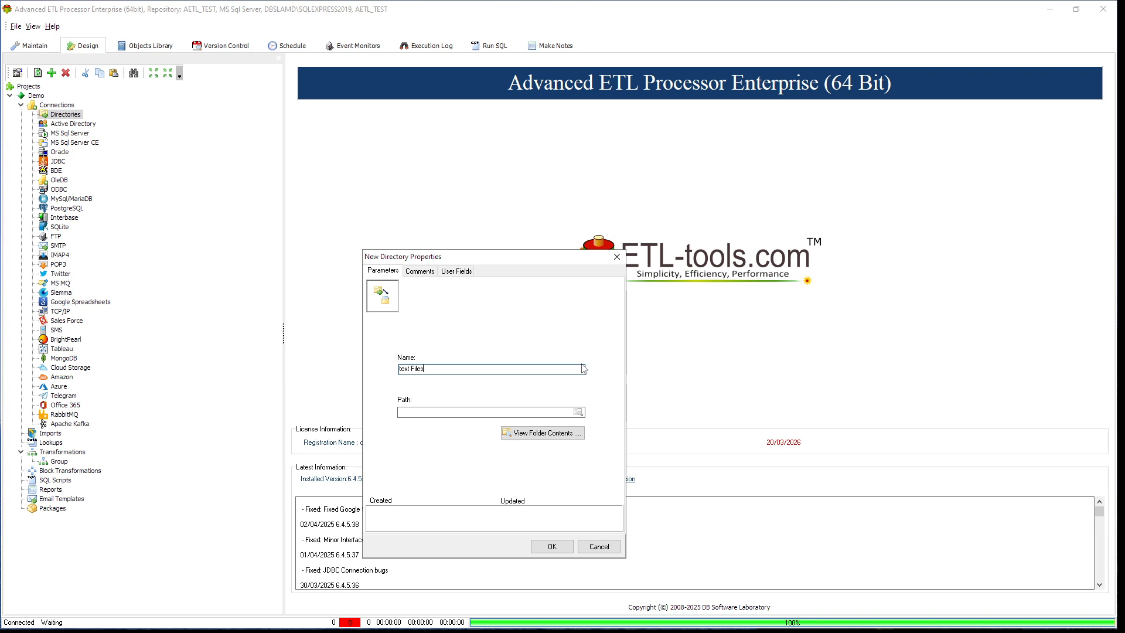
text(T)
click(578, 412)
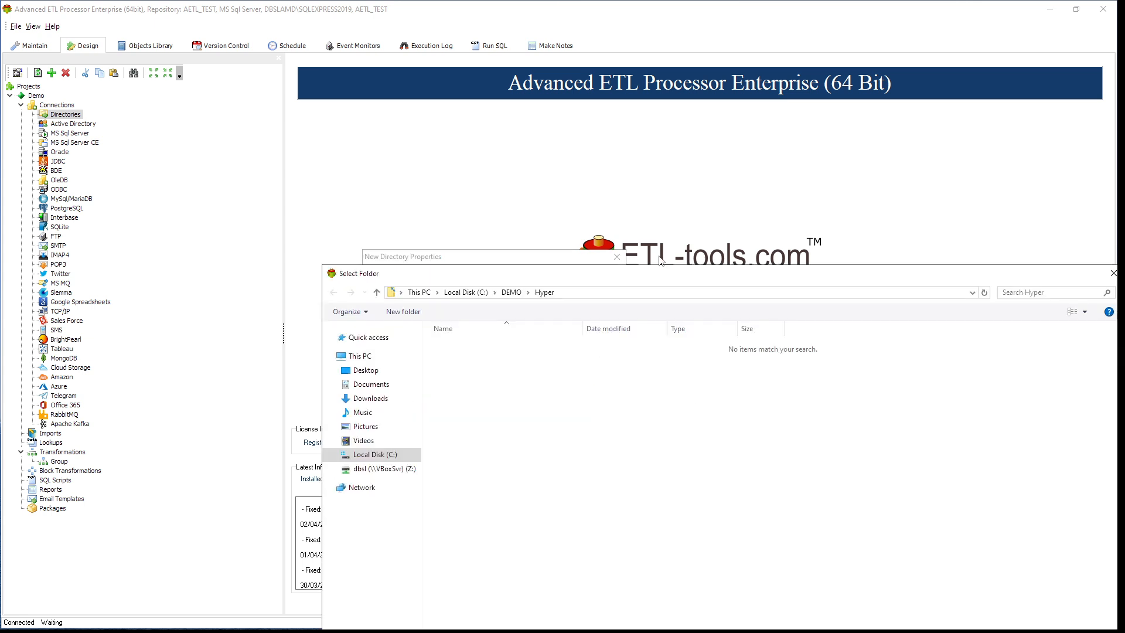
click(513, 292)
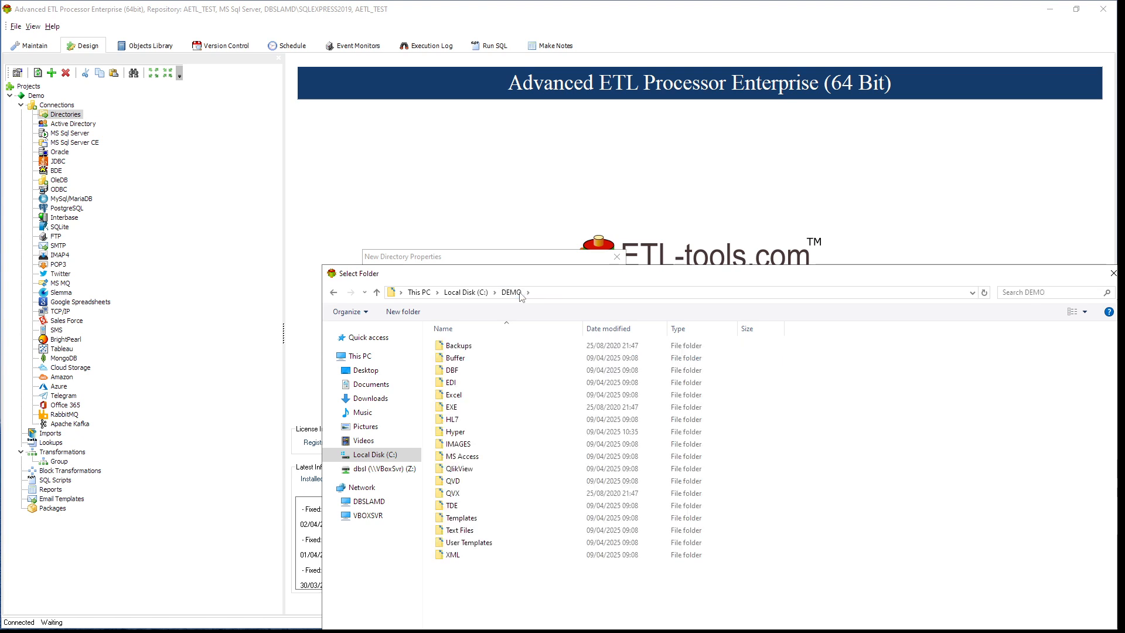
click(484, 531)
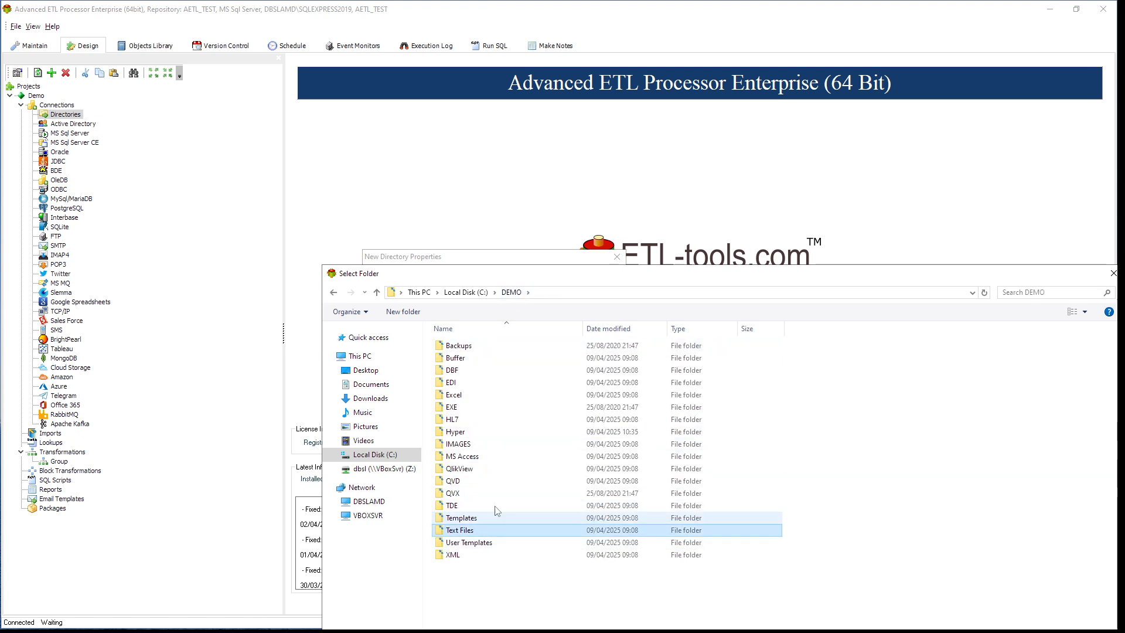
drag(657, 277, 548, 74)
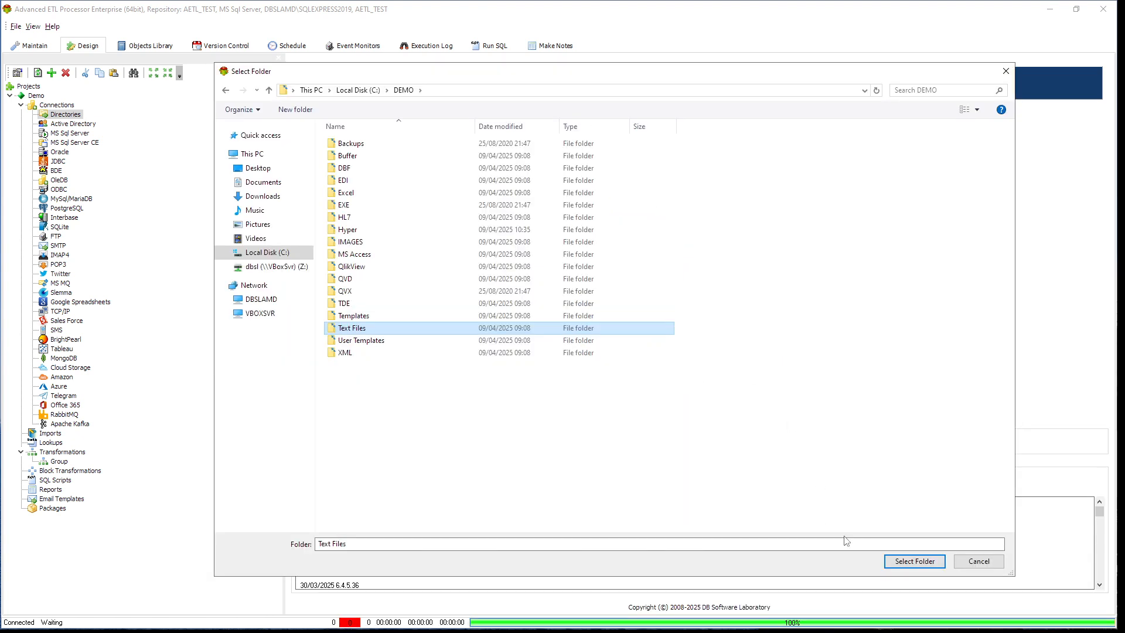
click(916, 562)
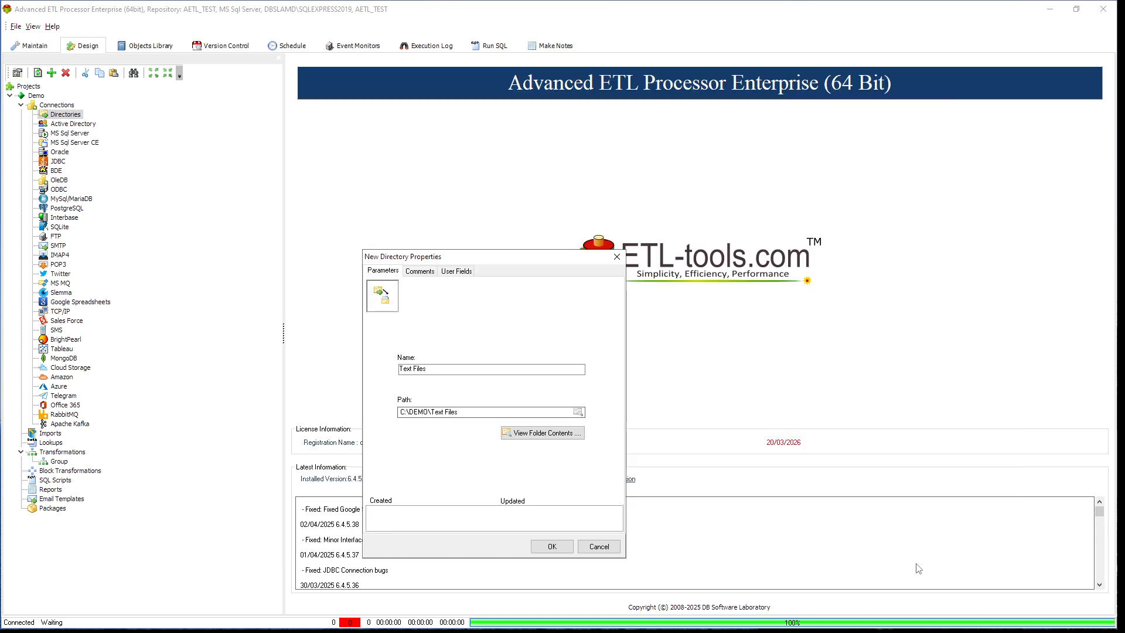
click(552, 547)
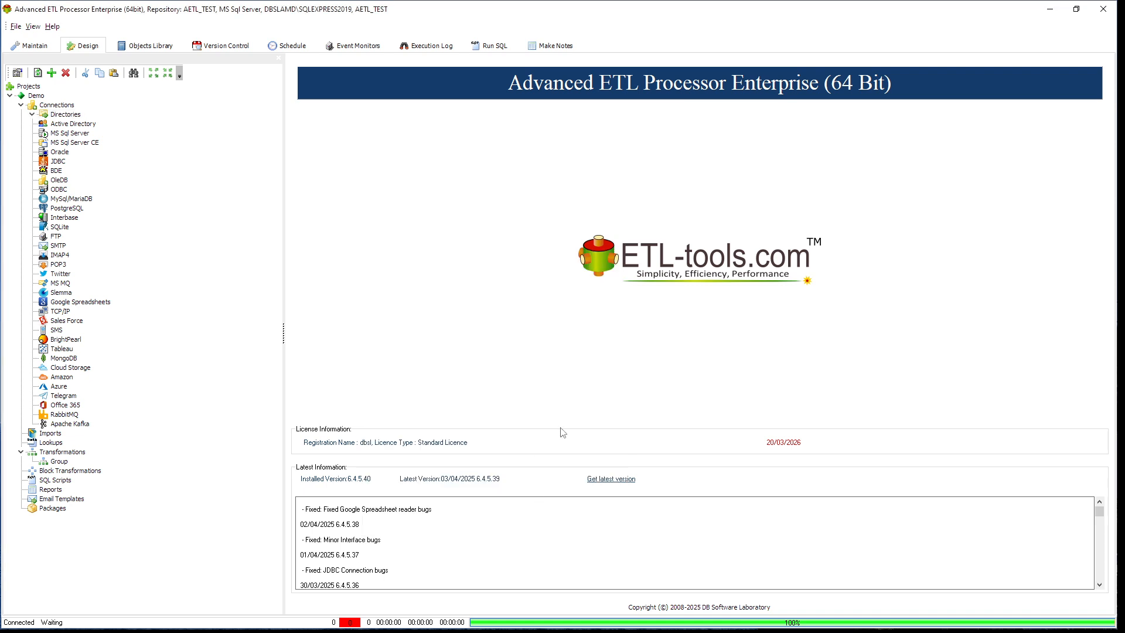
- Create another directory connection named "Hyper" that points to the folder C:\DEMO\Hyper
click(70, 115)
right_click(71, 115)
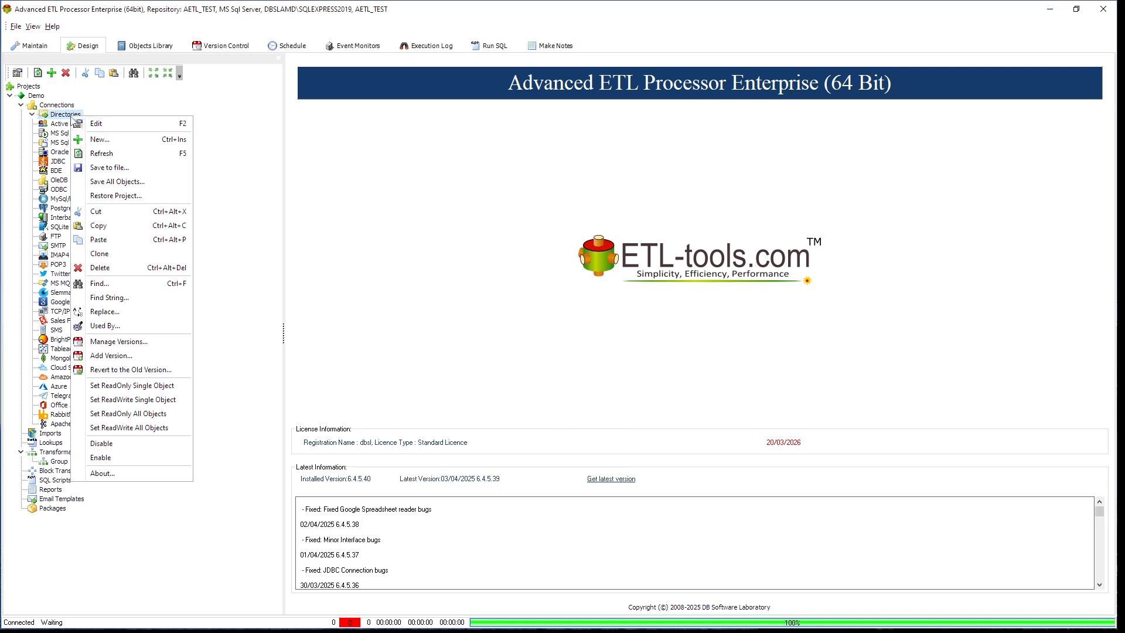
click(100, 140)
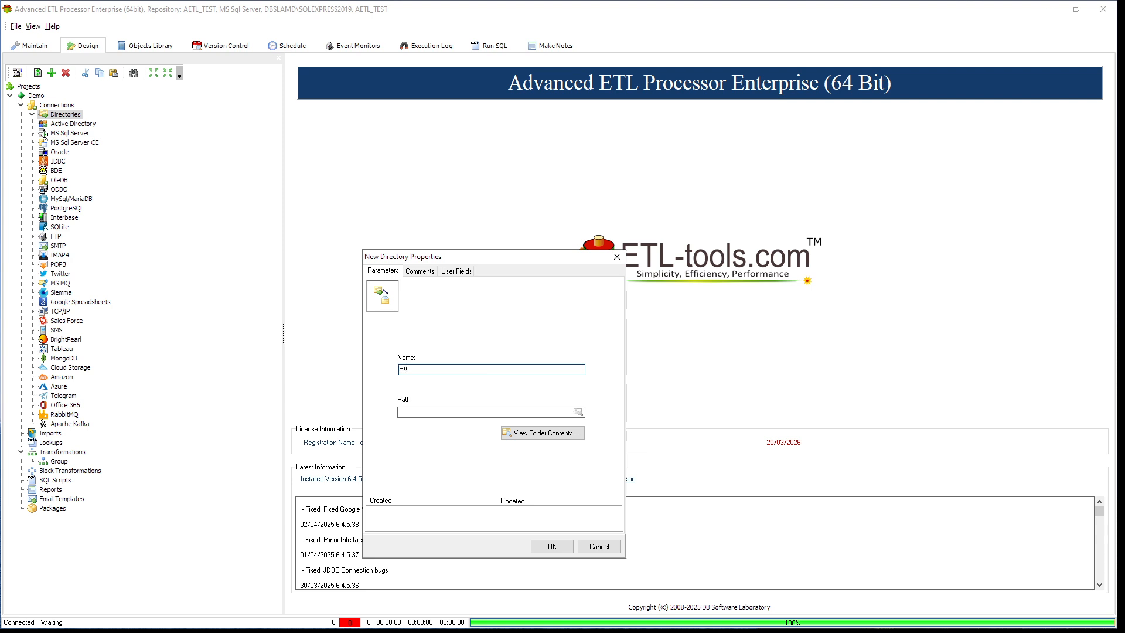
click(578, 412)
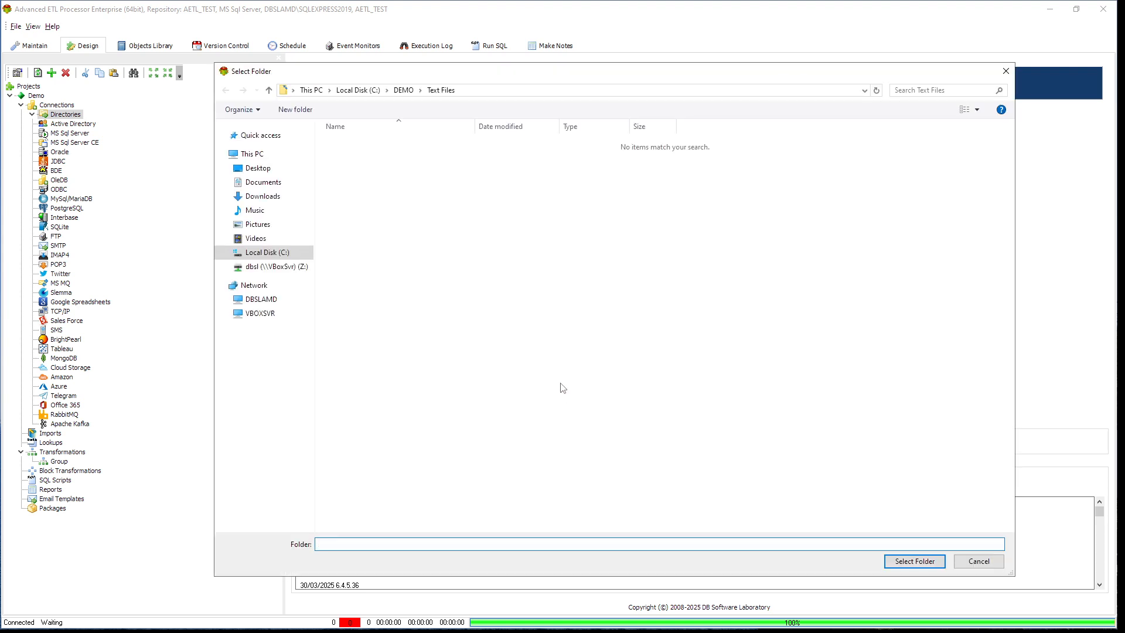
click(406, 92)
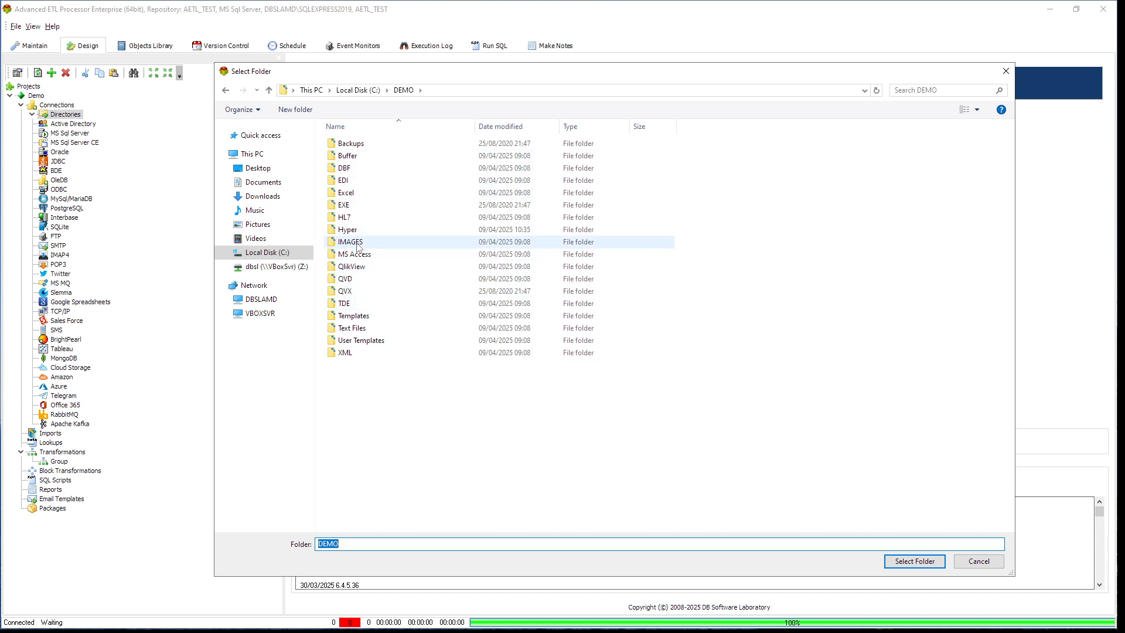
click(352, 157)
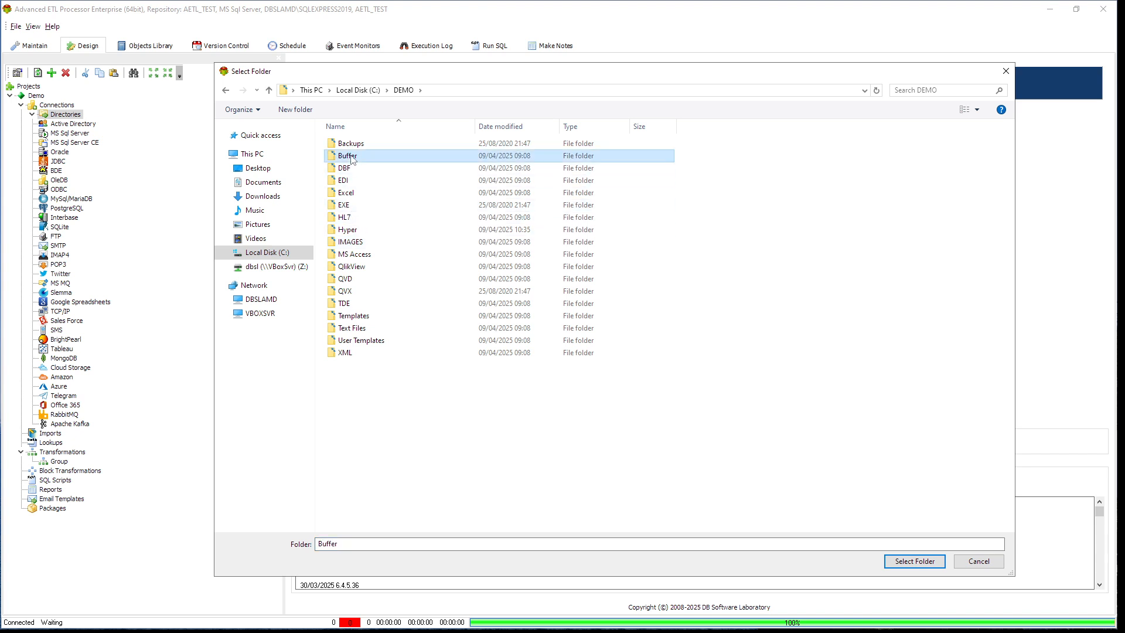
double_click(350, 230)
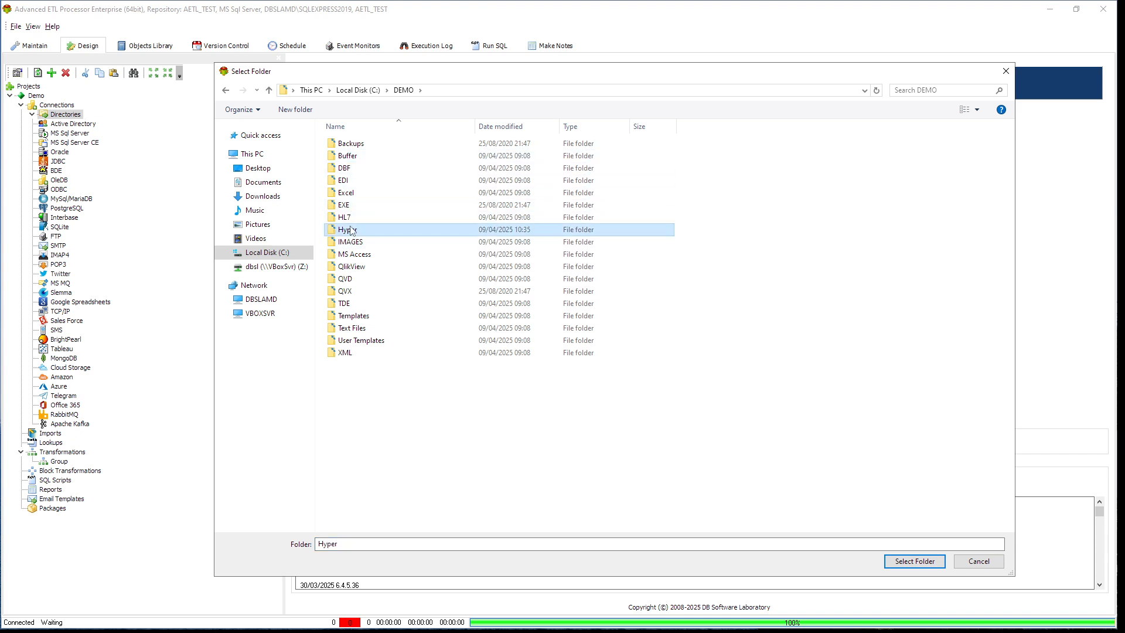
click(915, 563)
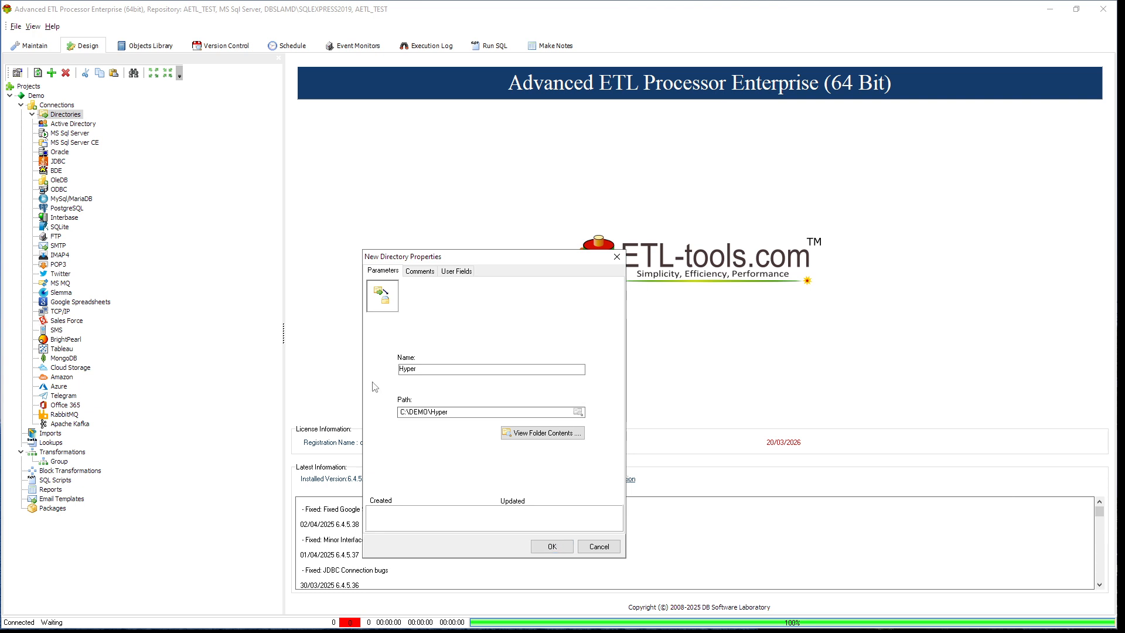
click(561, 546)
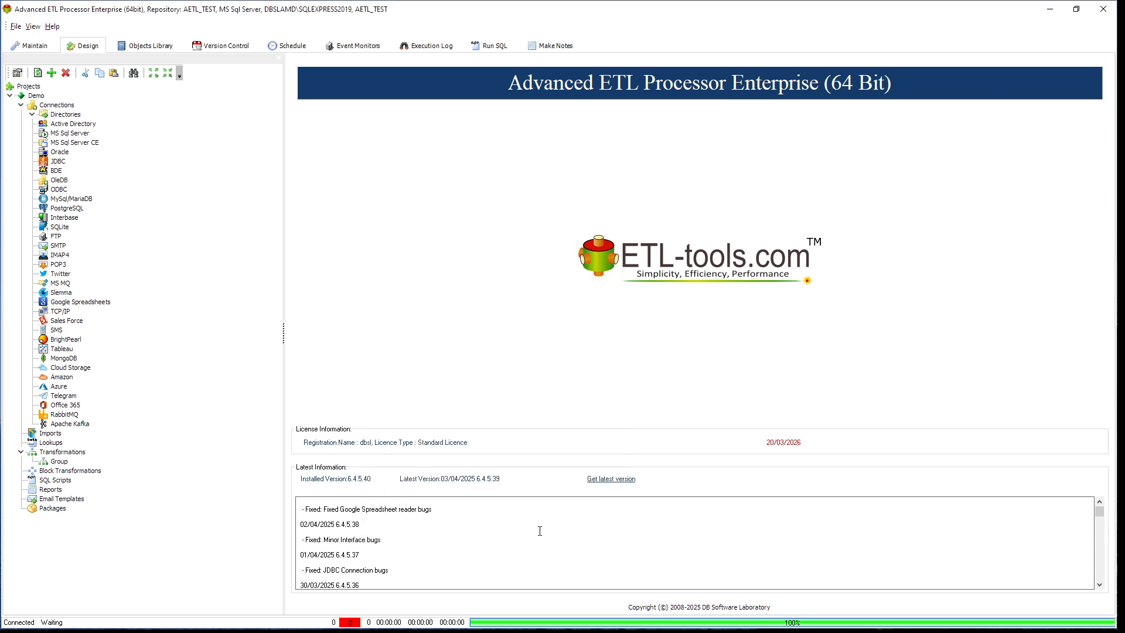
- Create a new transformation described as "Create Hyper File" in the Group folder under Transformations
right_click(57, 463)
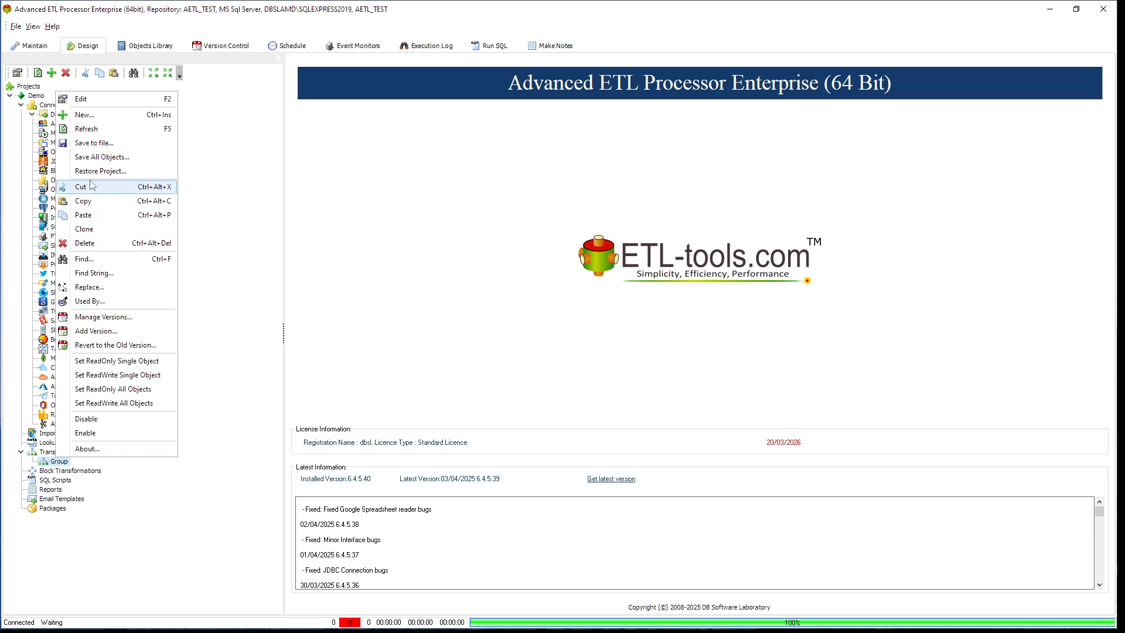
click(124, 119)
click(469, 390)
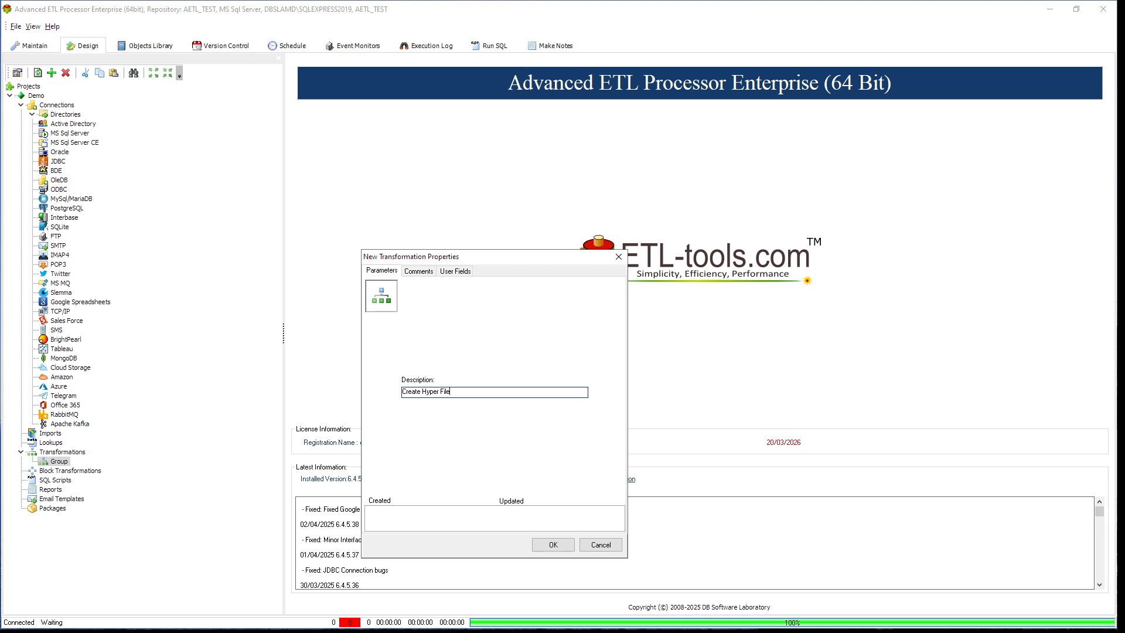
click(554, 544)
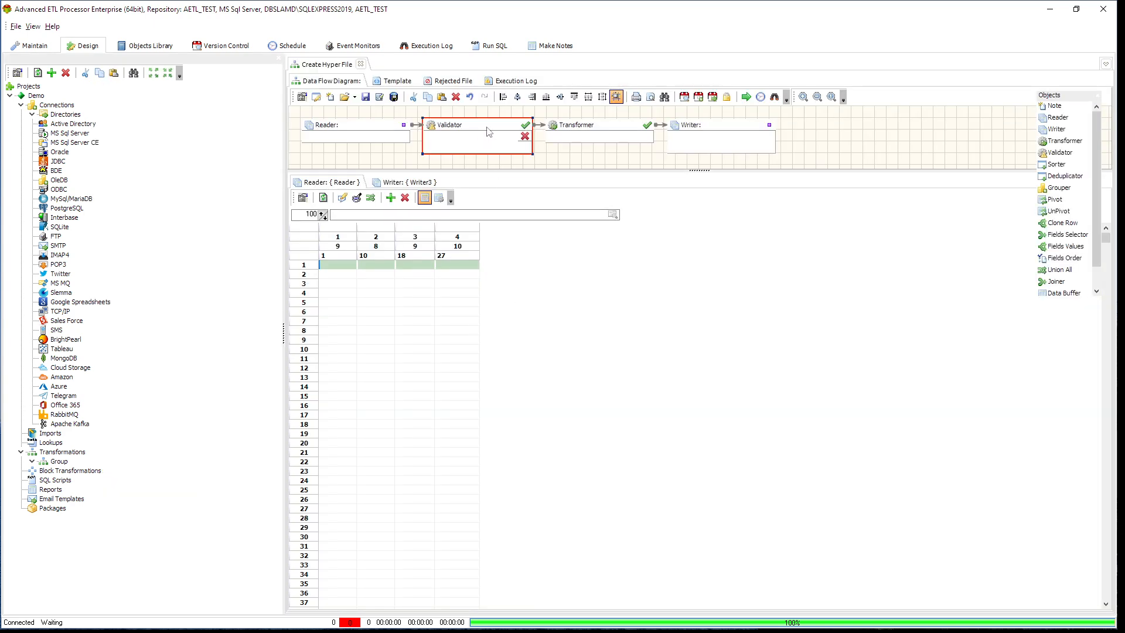
- Remove the Validator from the data flow and link the Reader directly to the Transformer, moving the Transformer and Writer closer to the Reader
click(488, 131)
key(Delete)
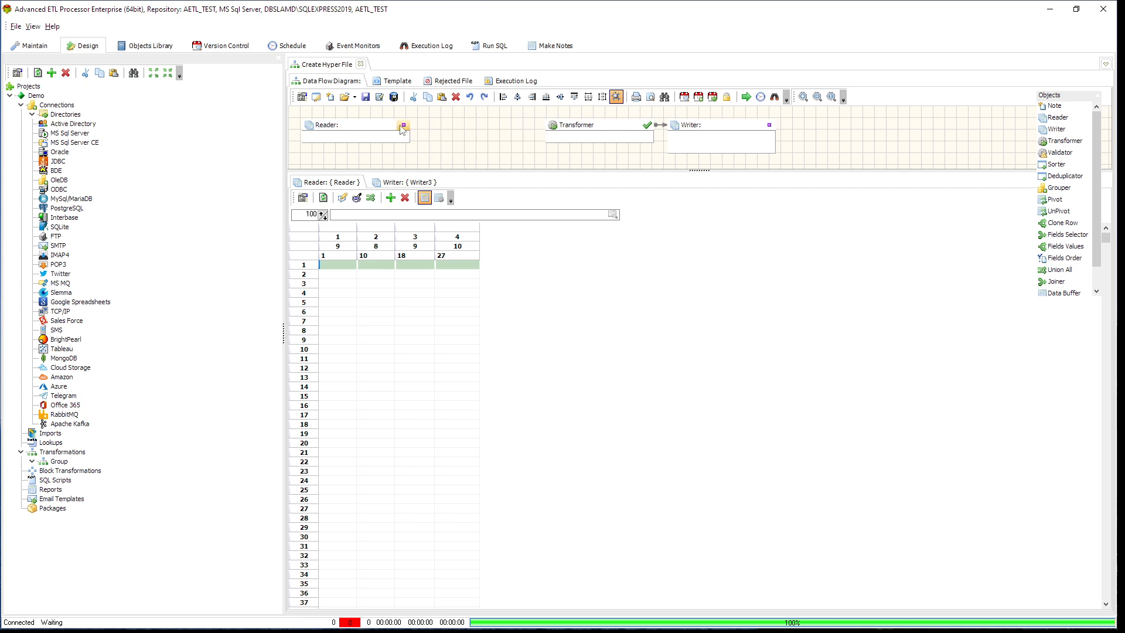
drag(404, 125, 479, 130)
drag(742, 136, 680, 135)
drag(530, 130, 522, 131)
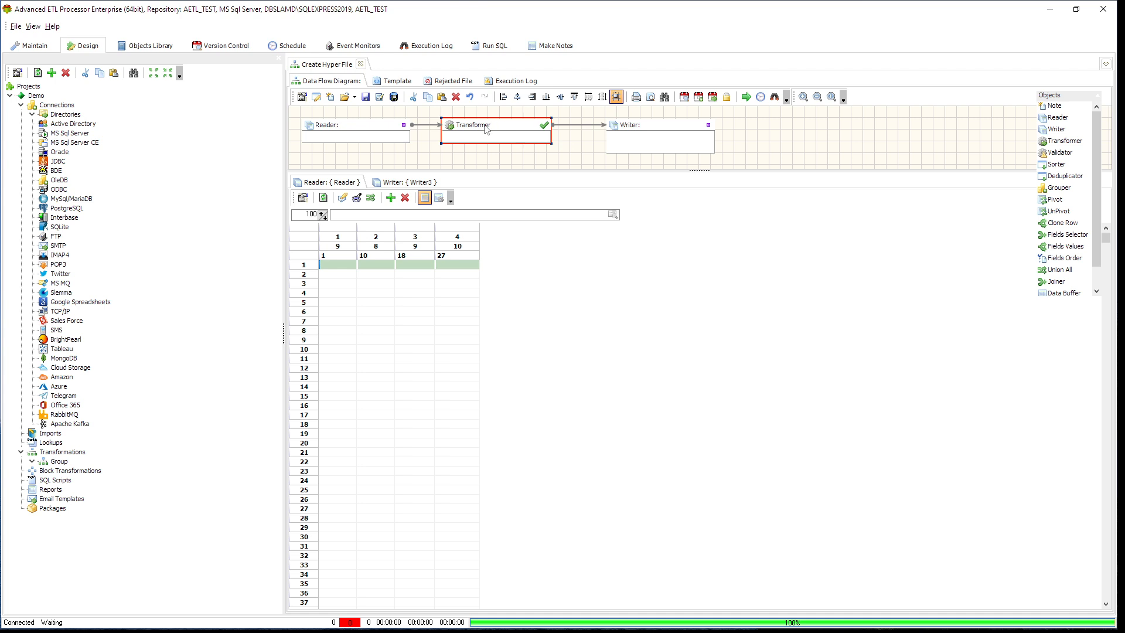
- Configure the Reader to use the Text Files connection with the Text File(s) source type, keeping its delimited text settings
click(382, 131)
double_click(382, 131)
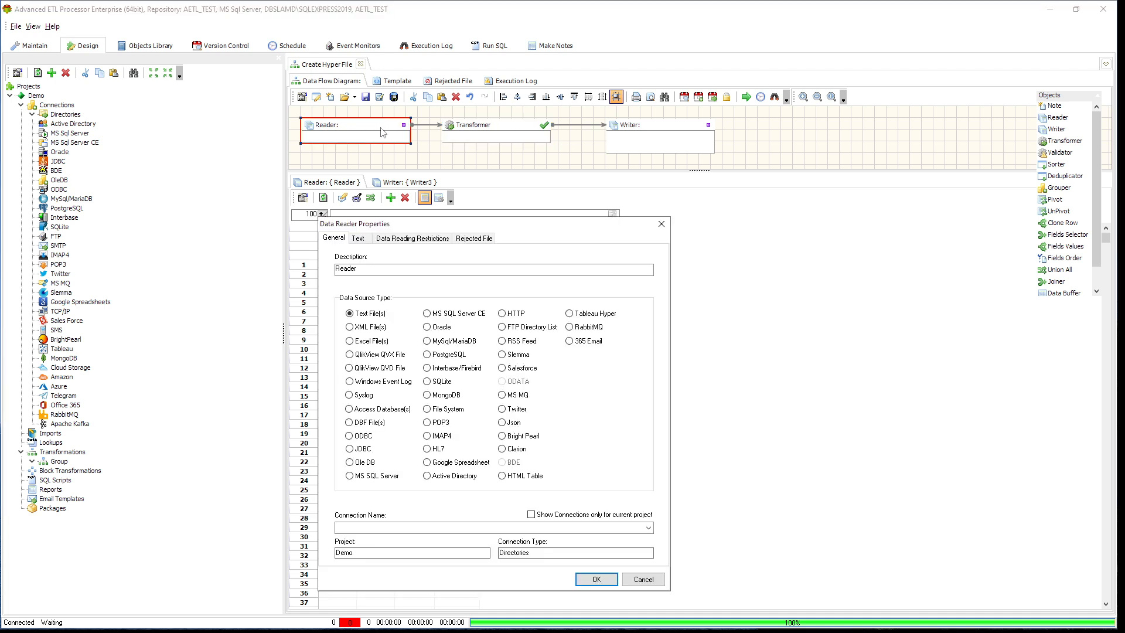
drag(523, 224, 564, 128)
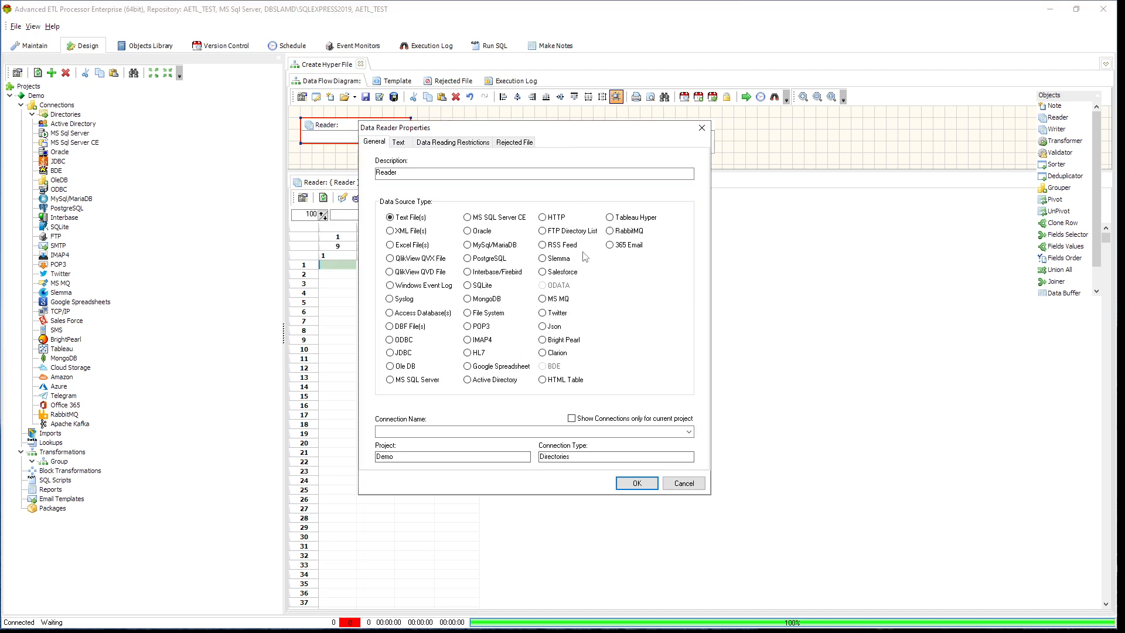
click(690, 432)
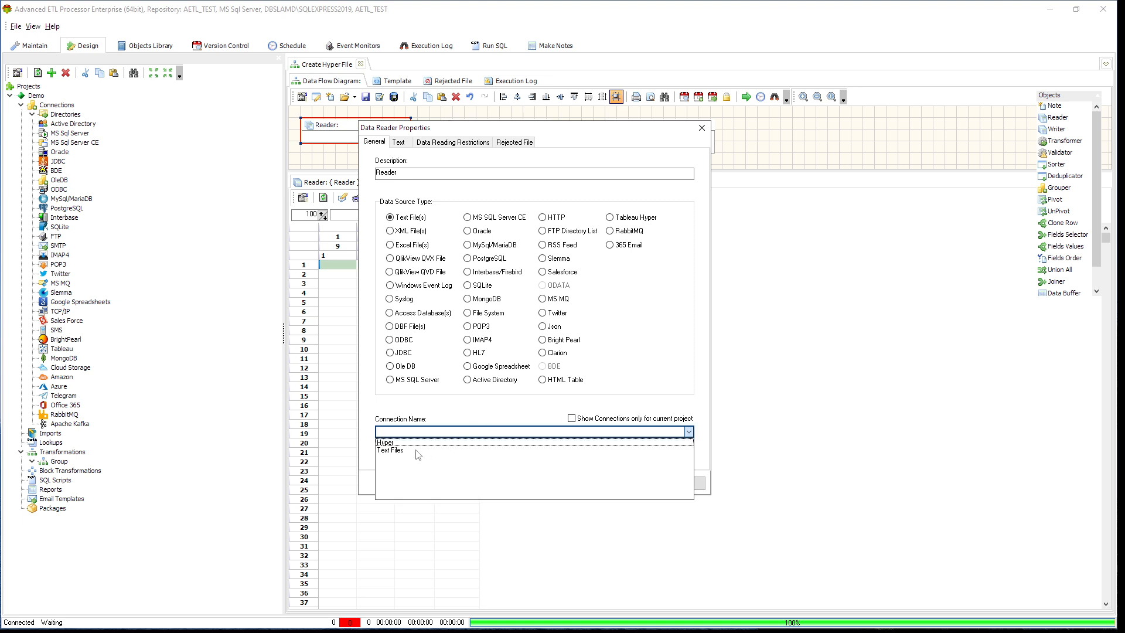
click(416, 451)
click(418, 455)
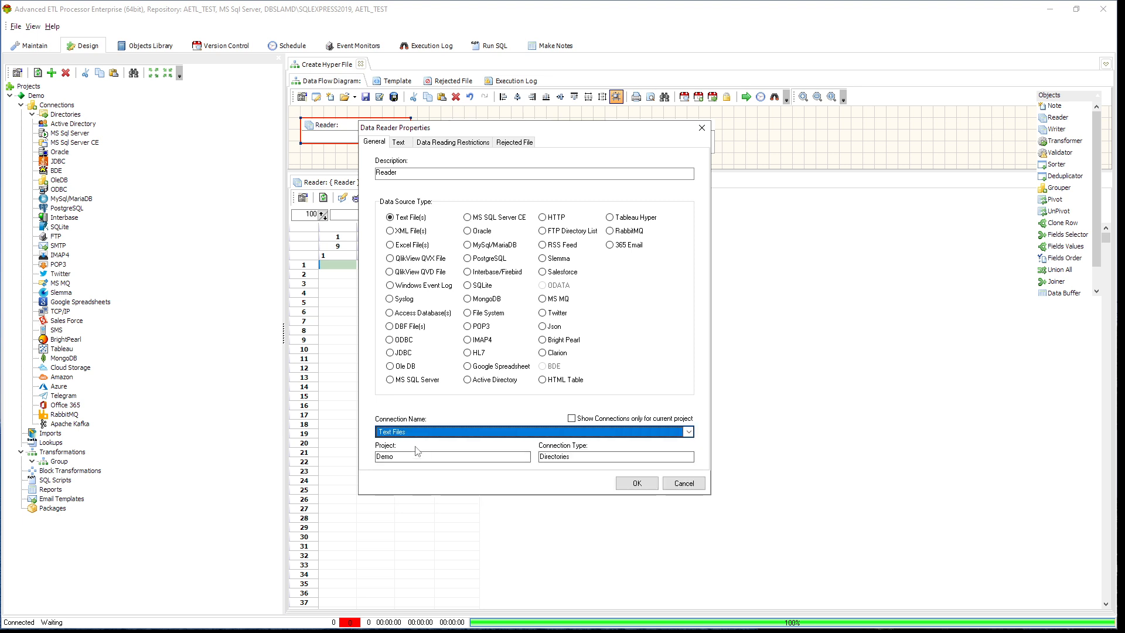
click(401, 144)
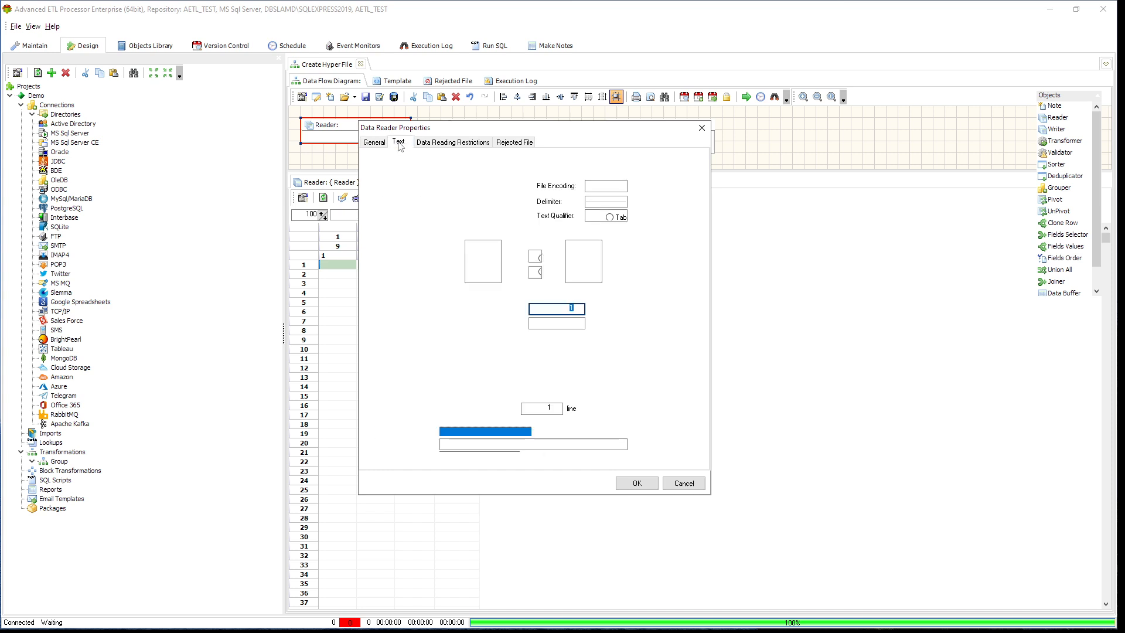
click(645, 484)
- Load Customer_Orders.csv from C:\DEMO\Text Files into the Reader and auto-format its data grid
click(613, 214)
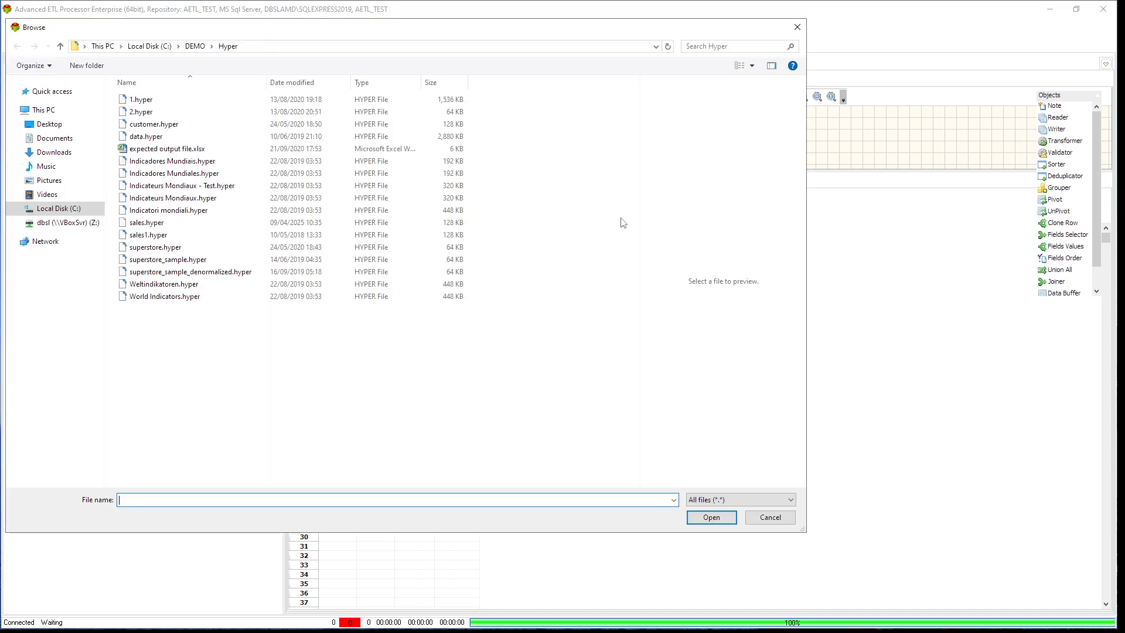
click(196, 47)
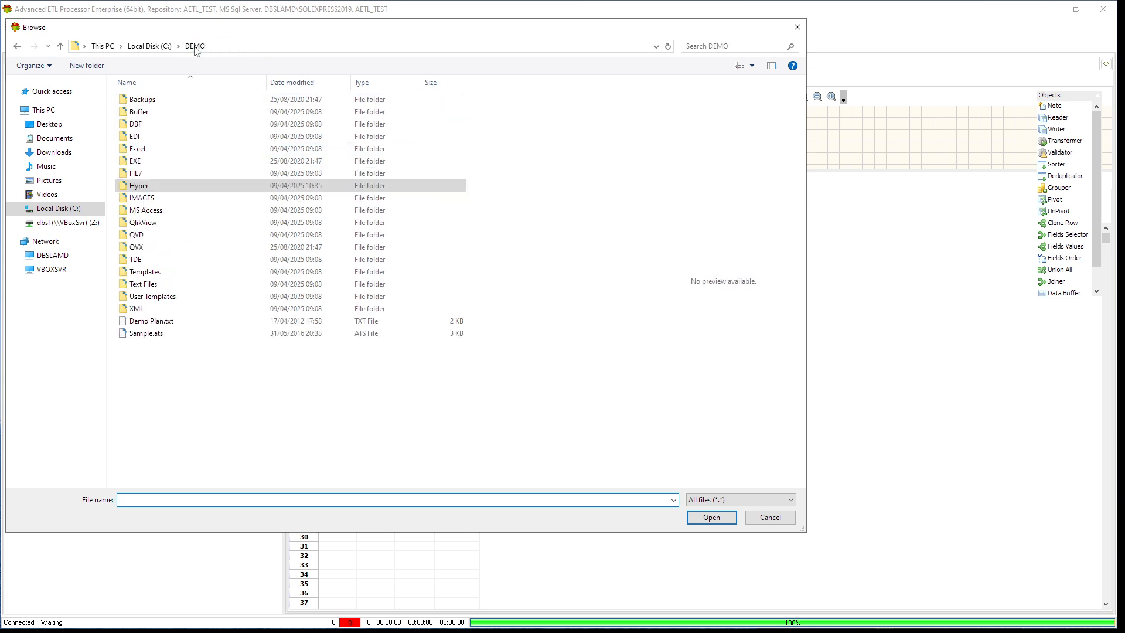
double_click(160, 285)
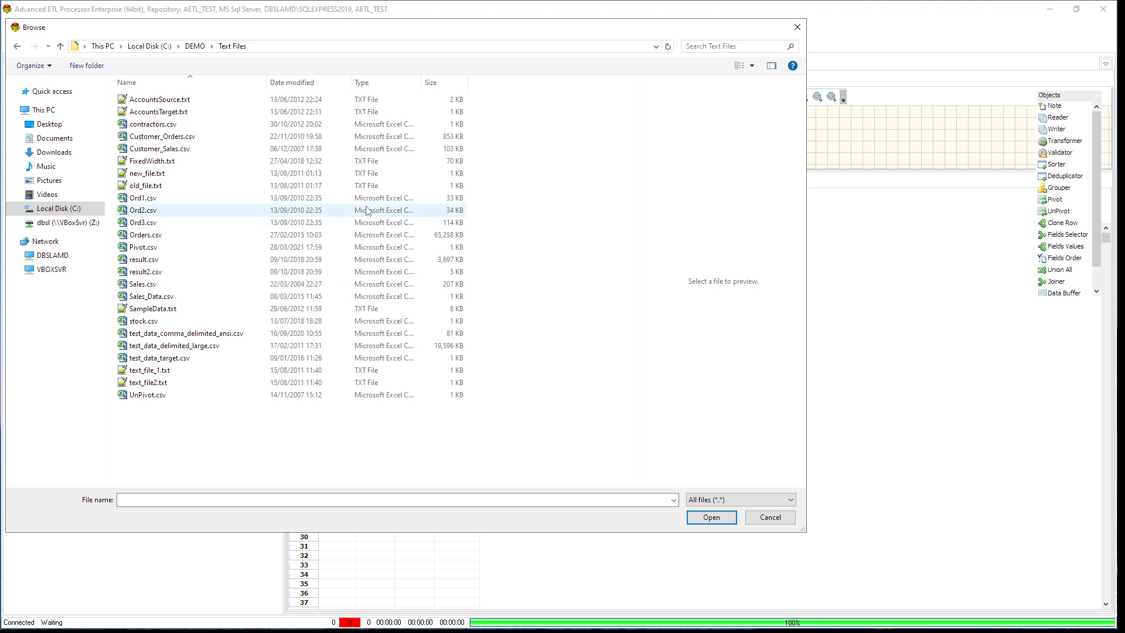
click(177, 136)
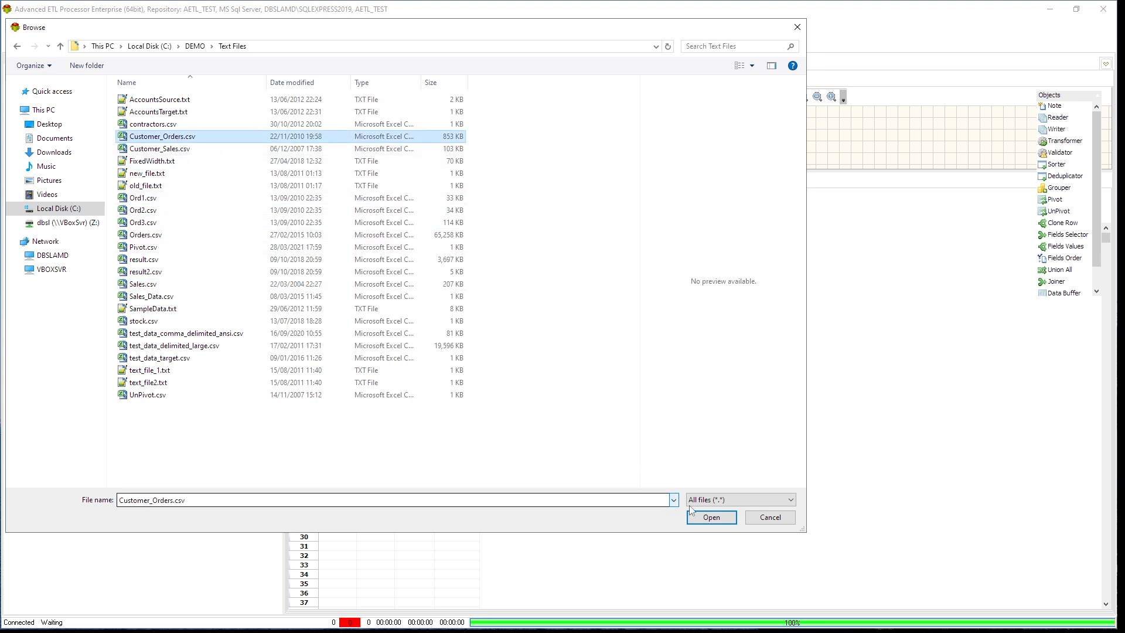
click(724, 518)
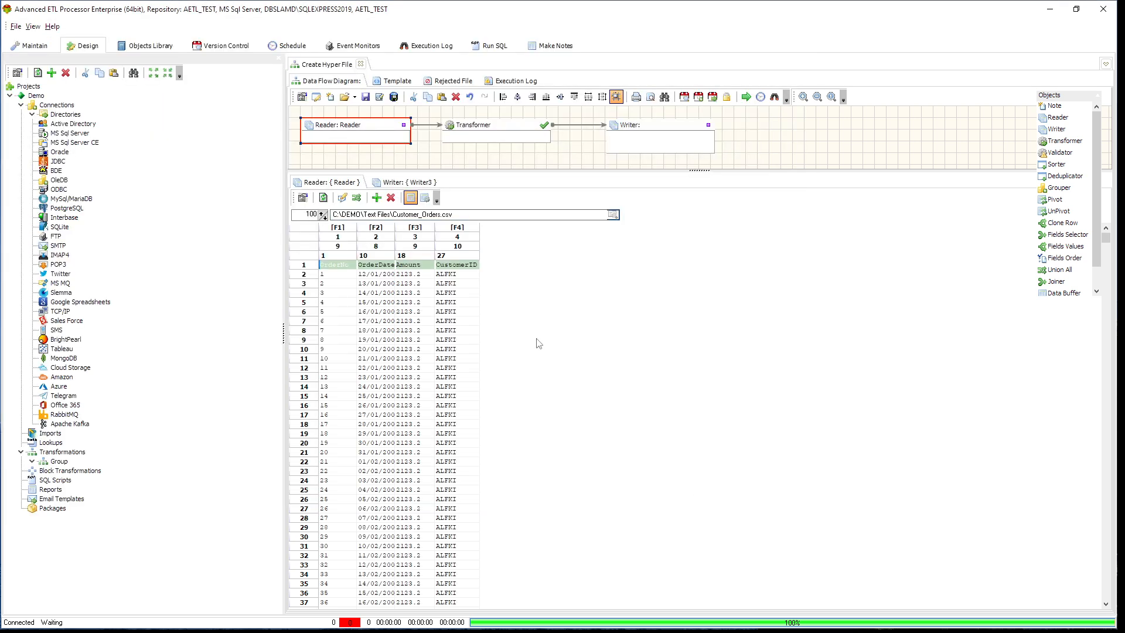
right_click(379, 280)
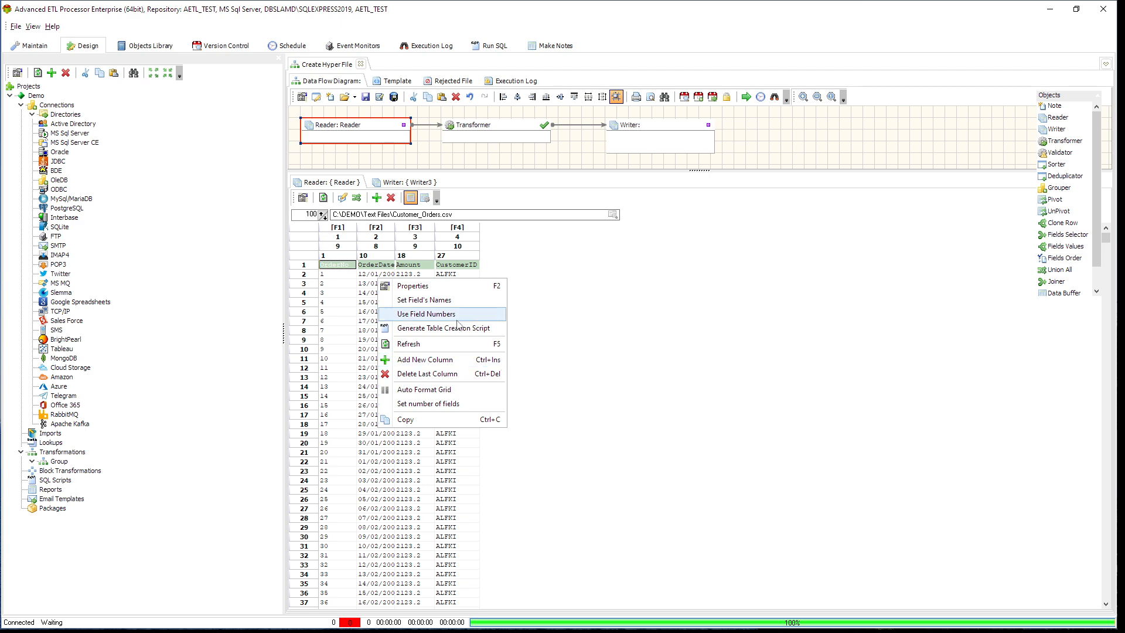
click(424, 390)
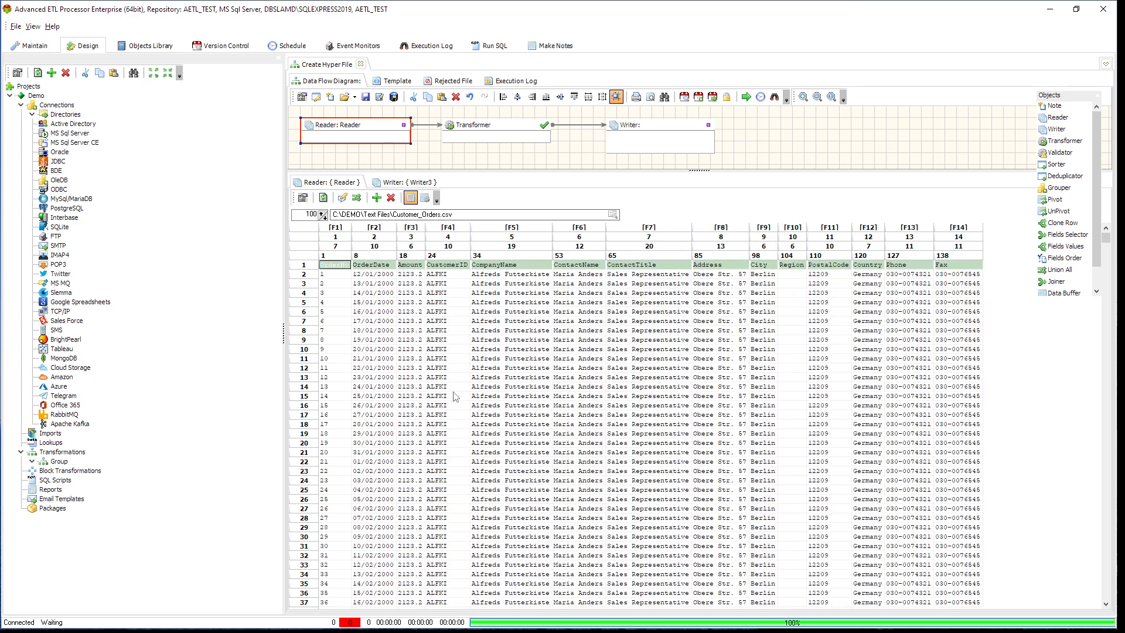
- Set the Reader's field names from row 1 of the Customer_Orders.csv data
click(519, 276)
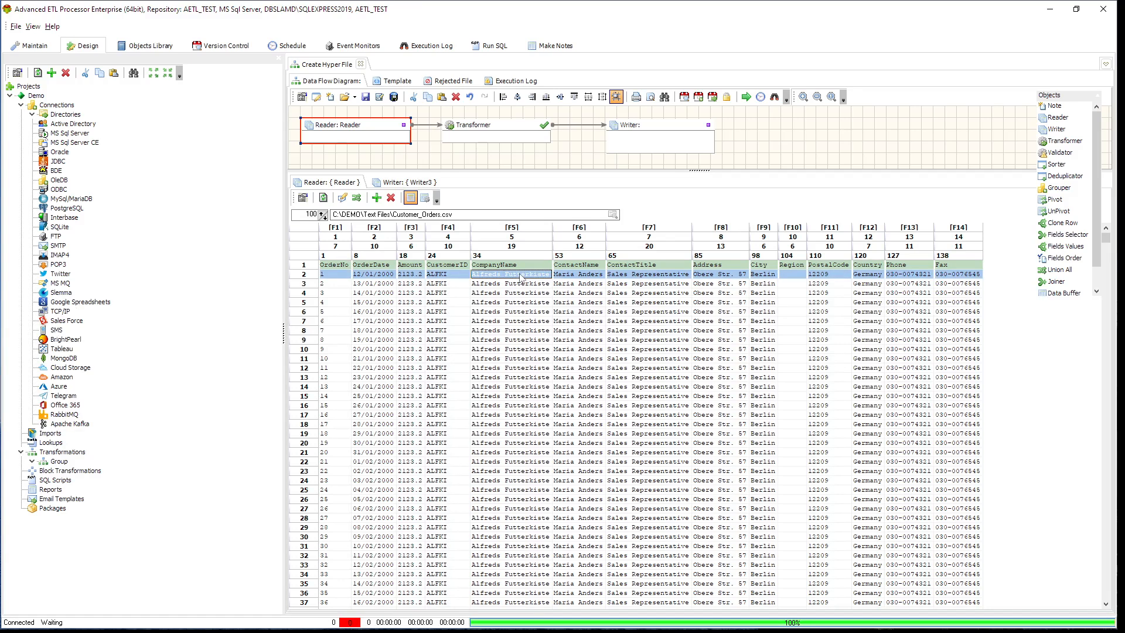
right_click(439, 283)
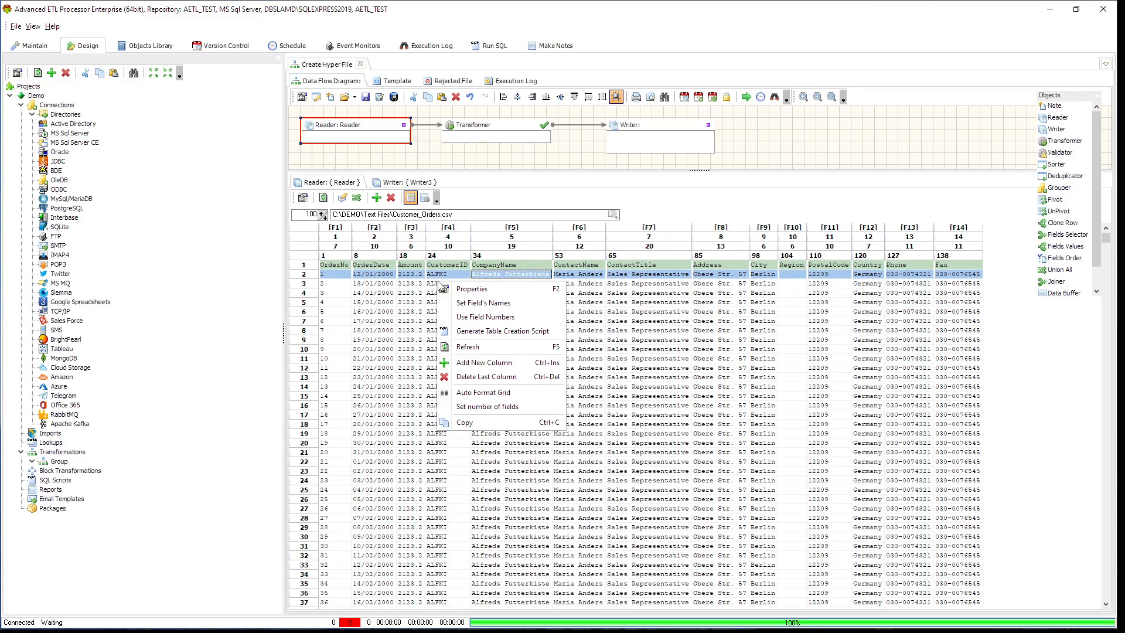
click(496, 303)
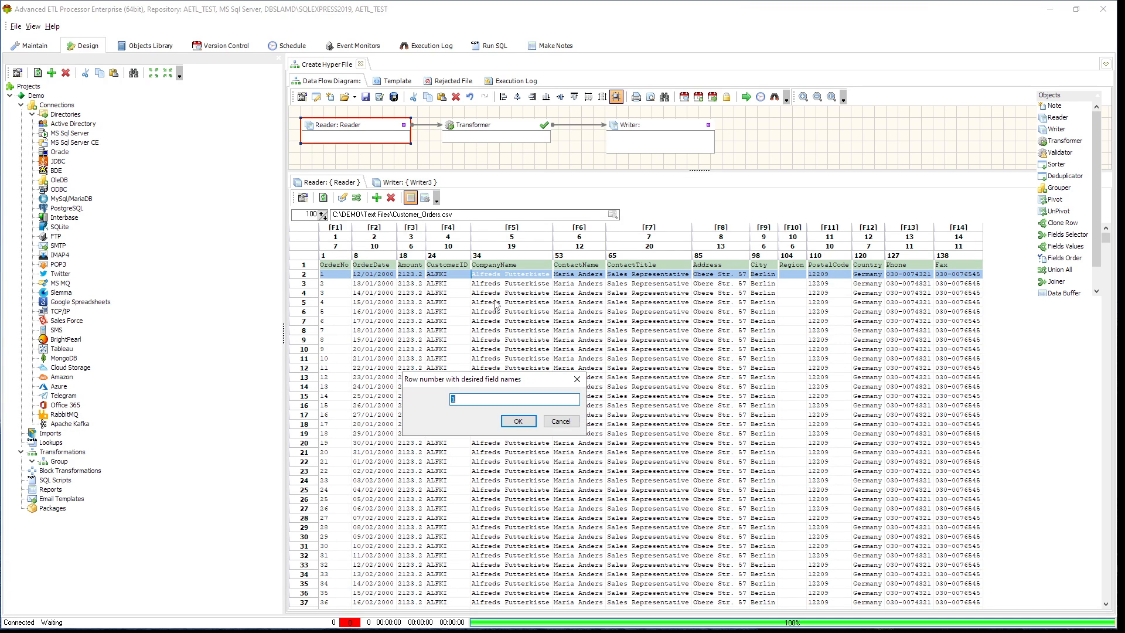
click(523, 423)
click(594, 376)
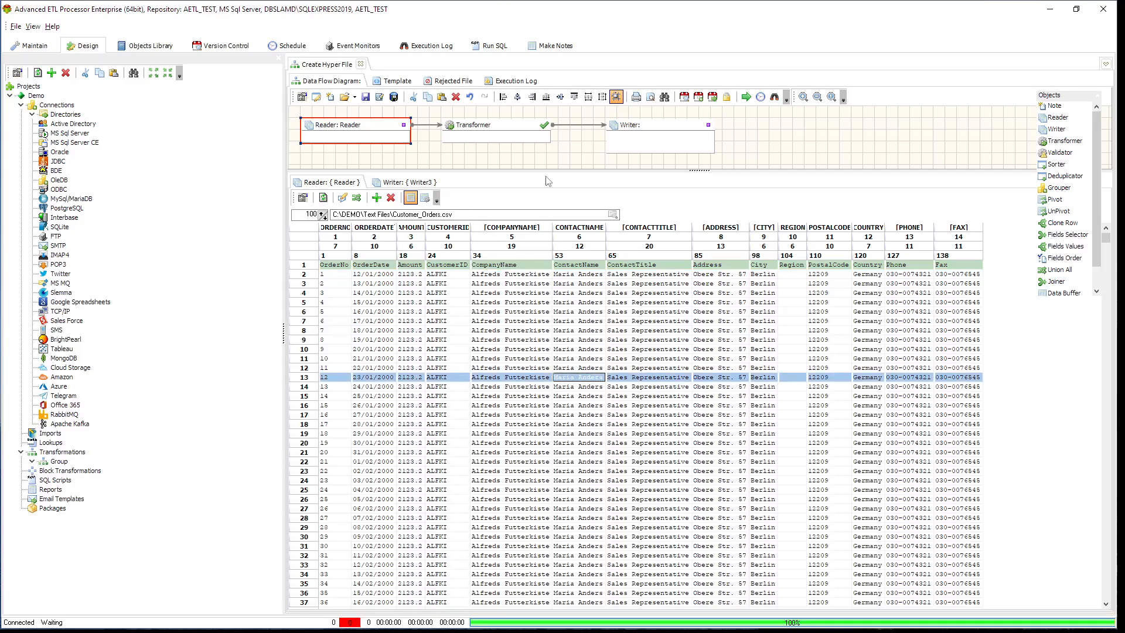
- Configure the Writer with the Tableau (Hyper) File target type and the Hyper connection
double_click(665, 131)
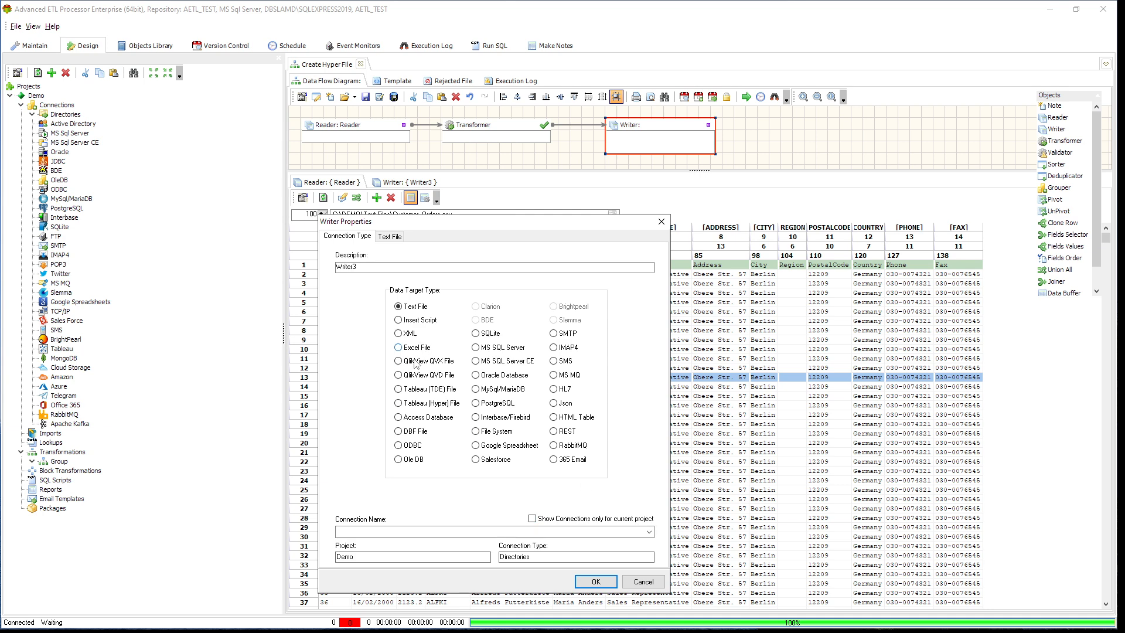
click(437, 404)
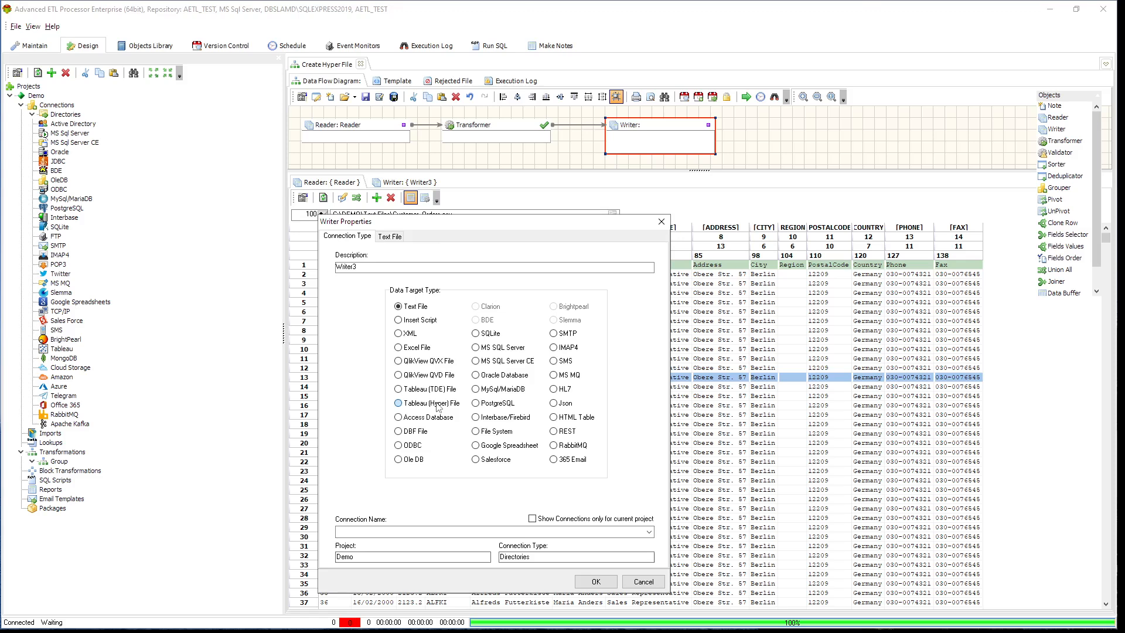
click(649, 532)
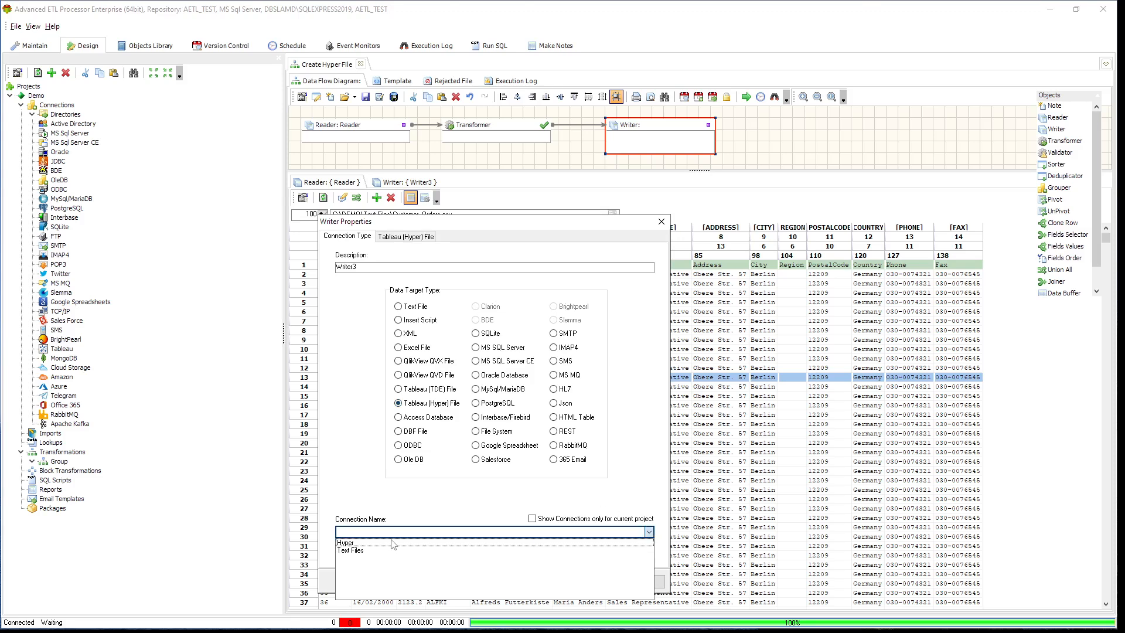
click(393, 543)
- Browse for the Writer's Hyper file and delete the existing sales.hyper from C:\DEMO\Hyper
click(403, 237)
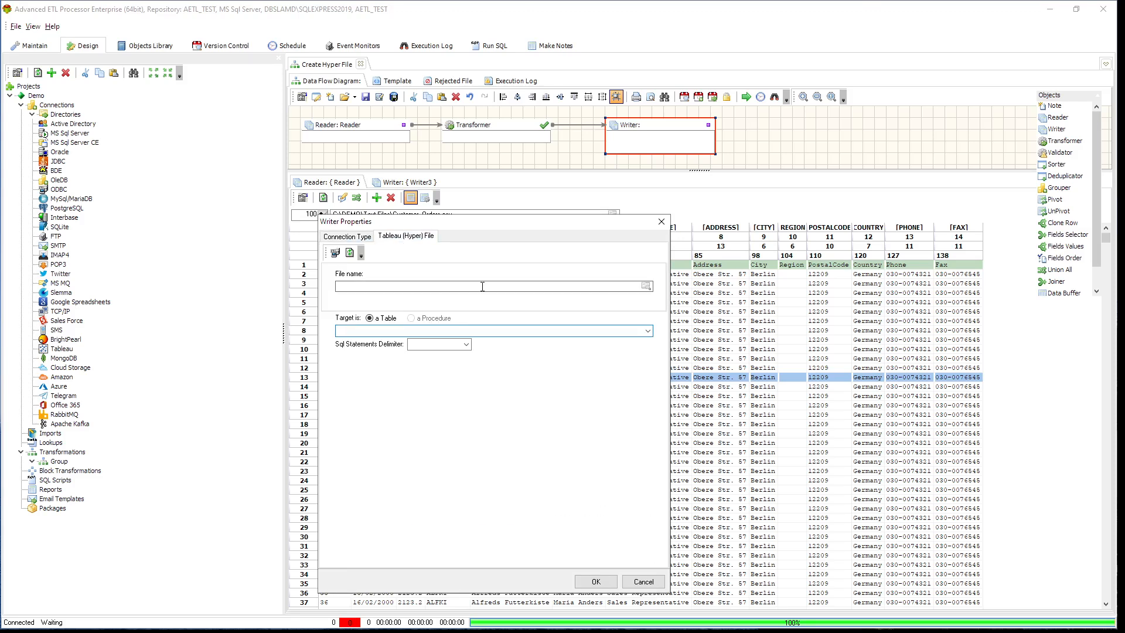
click(646, 286)
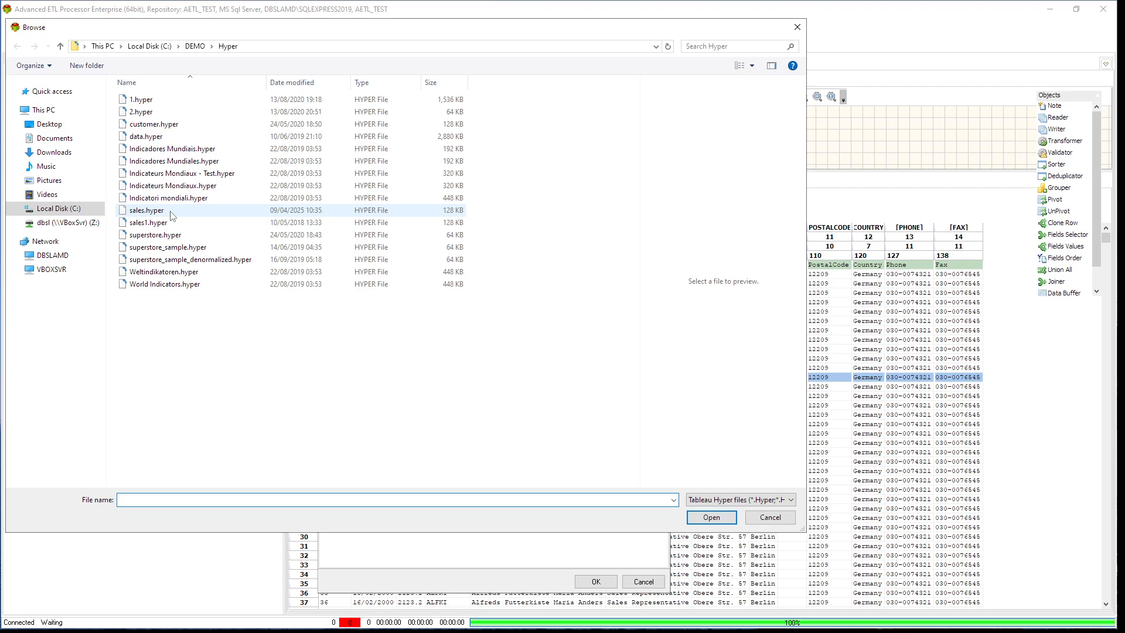
click(146, 211)
right_click(170, 211)
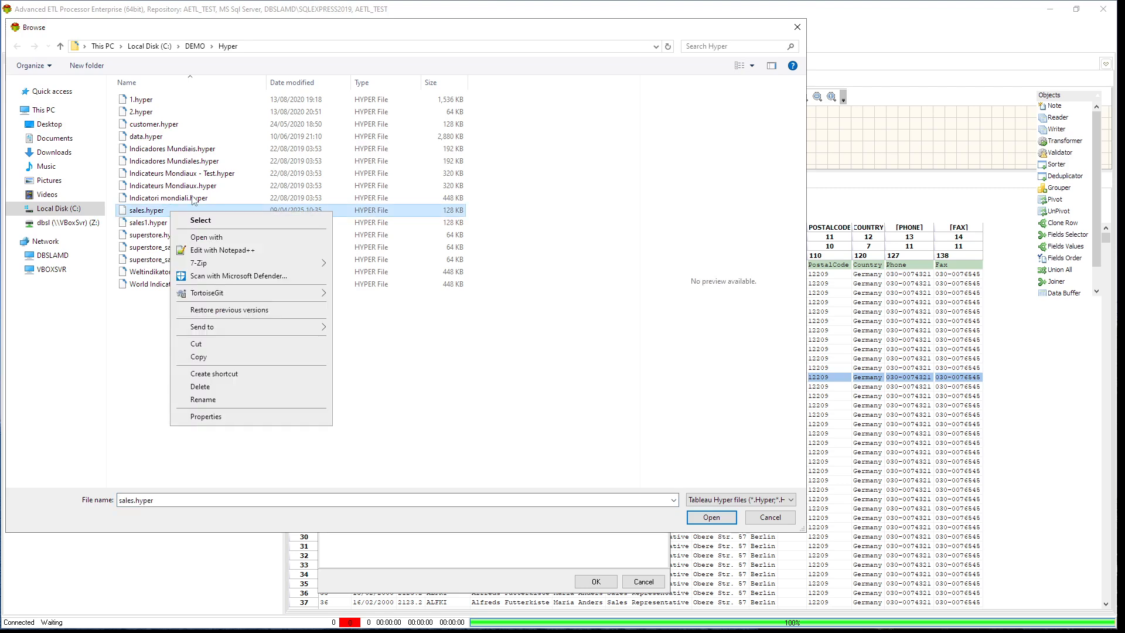
click(222, 385)
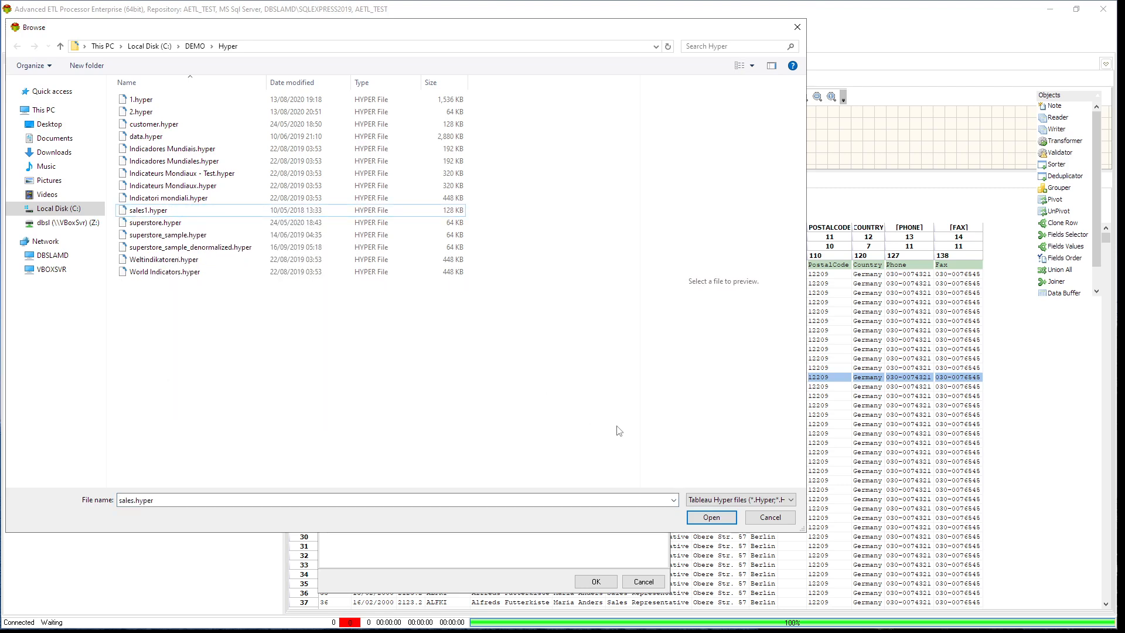
- Set the Writer's file name to C:\DEMO\Hyper\sales.hyper by picking sales1.hyper and removing the 1 from its path
click(712, 519)
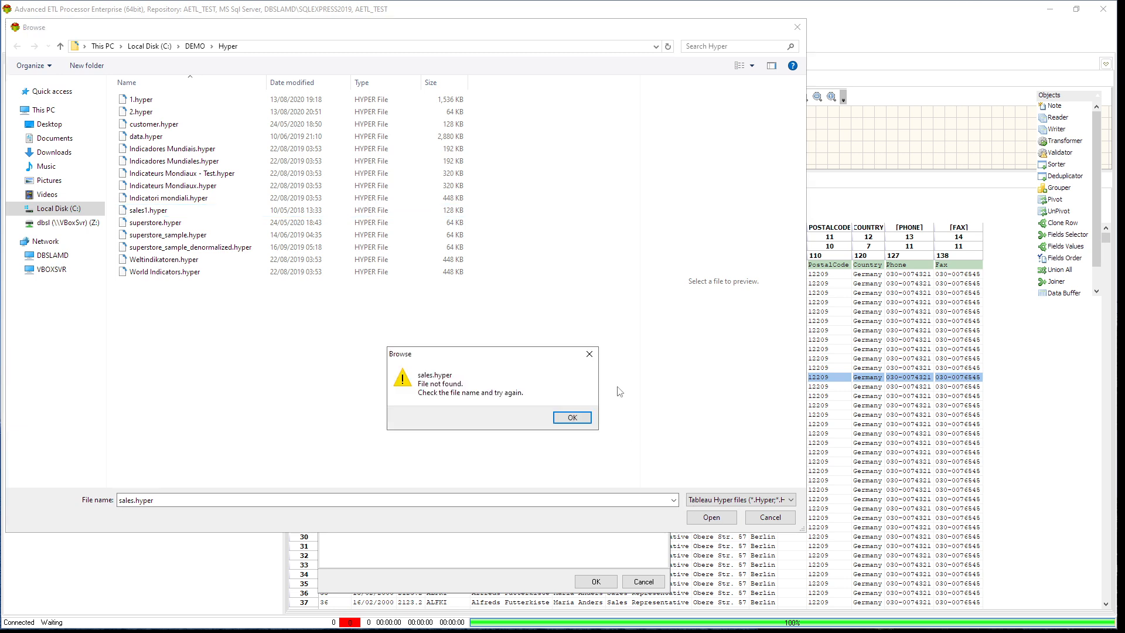
click(571, 420)
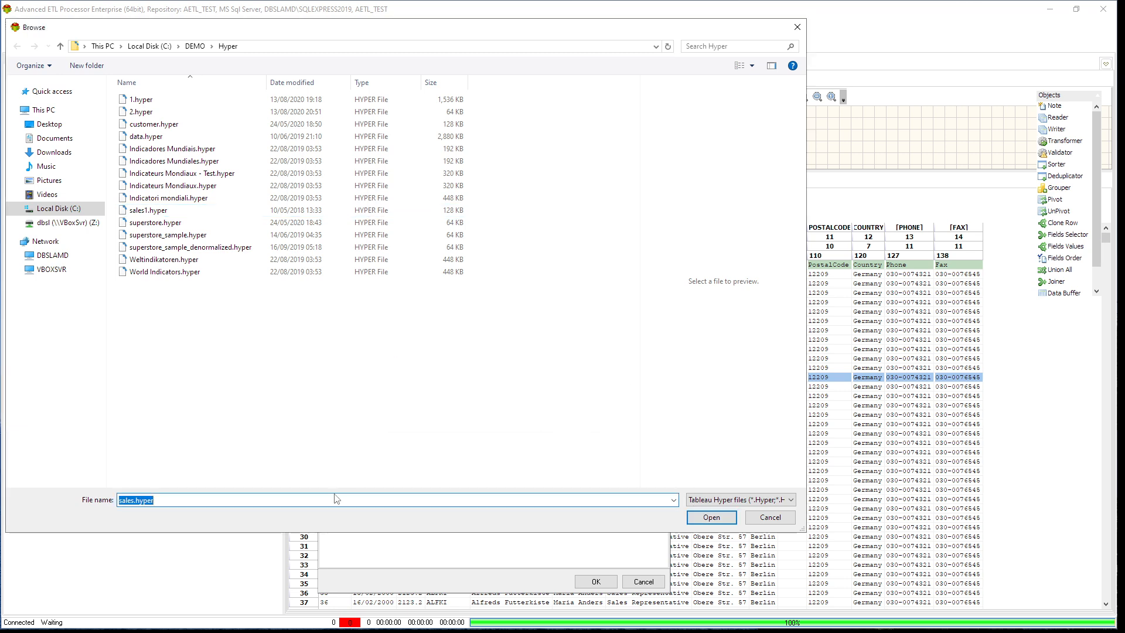
click(170, 209)
click(713, 518)
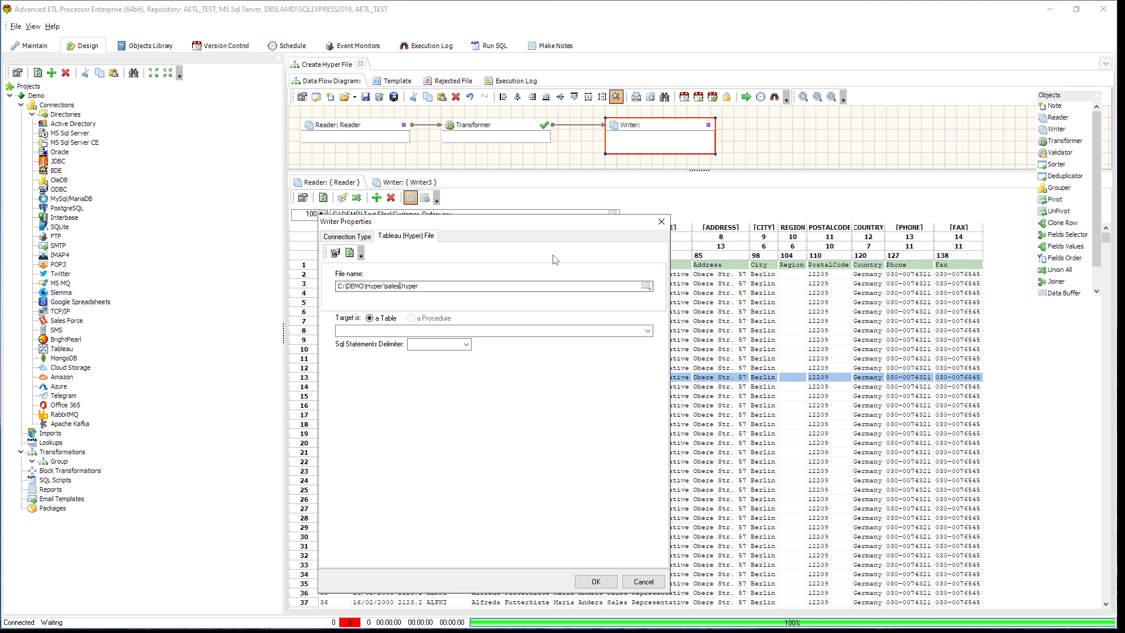
- Choose the "Extract"."Extract" table as the Writer's target and apply the Writer properties
click(648, 331)
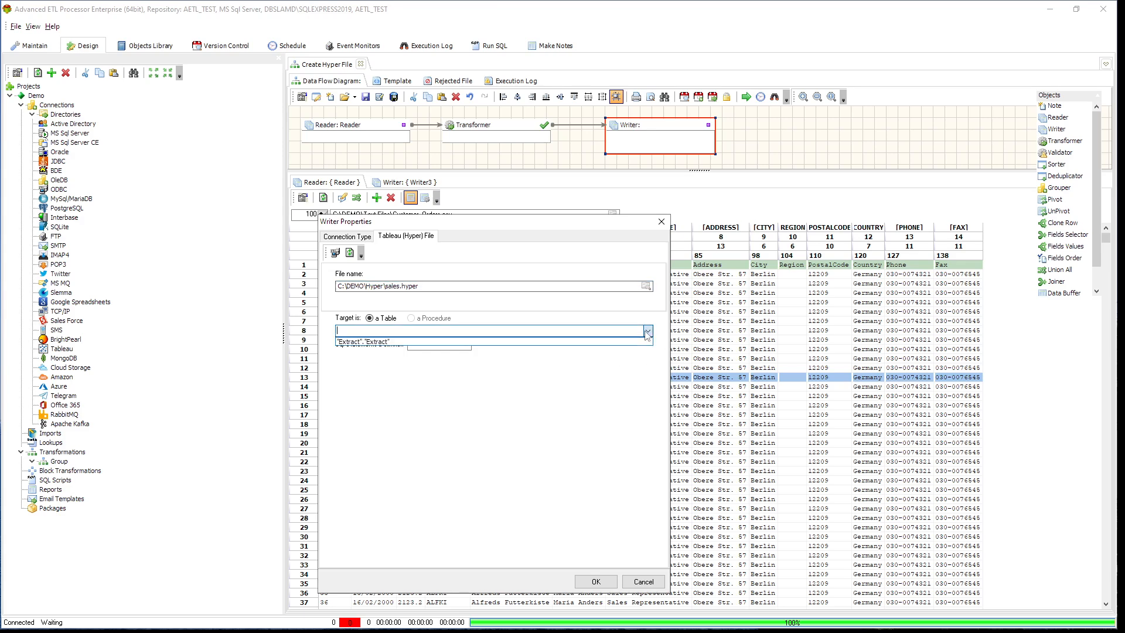
click(390, 341)
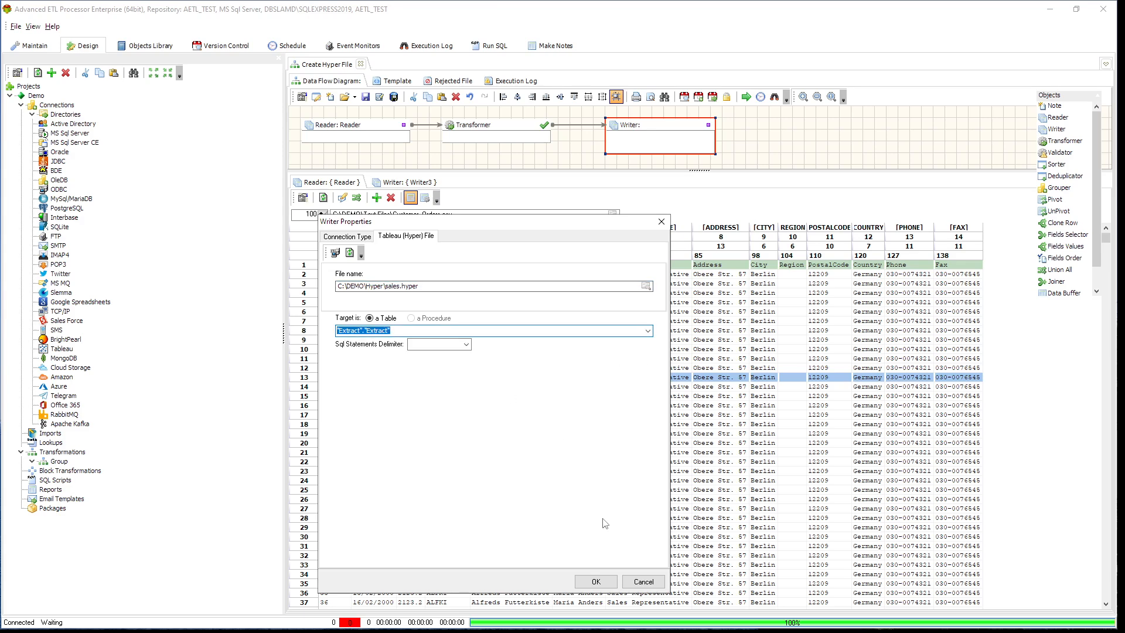
drag(577, 225, 700, 183)
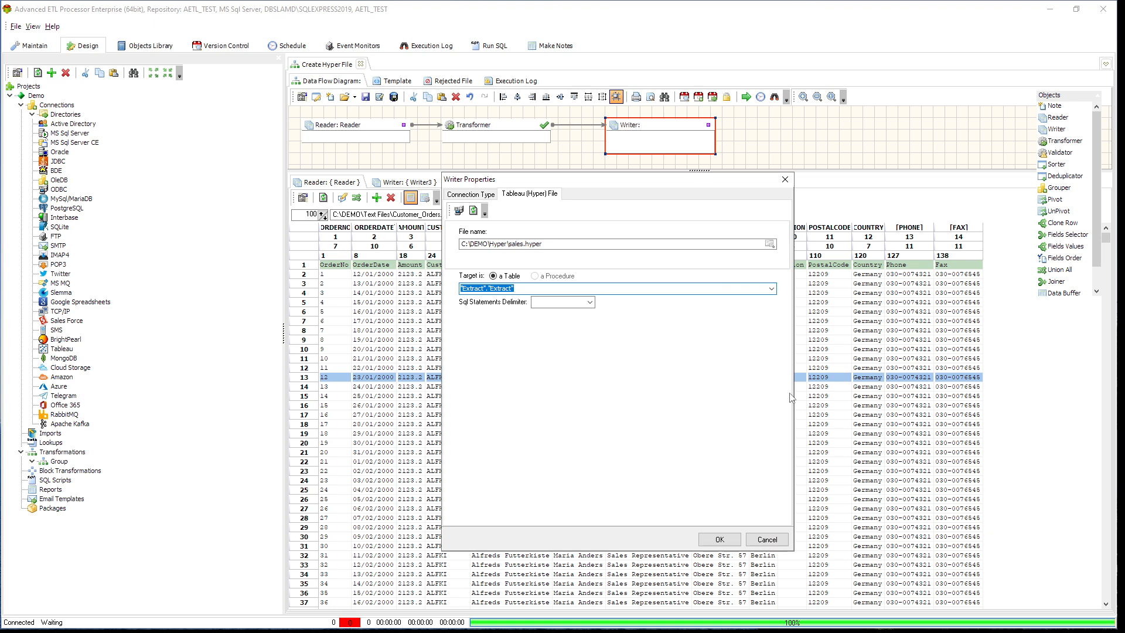
click(720, 539)
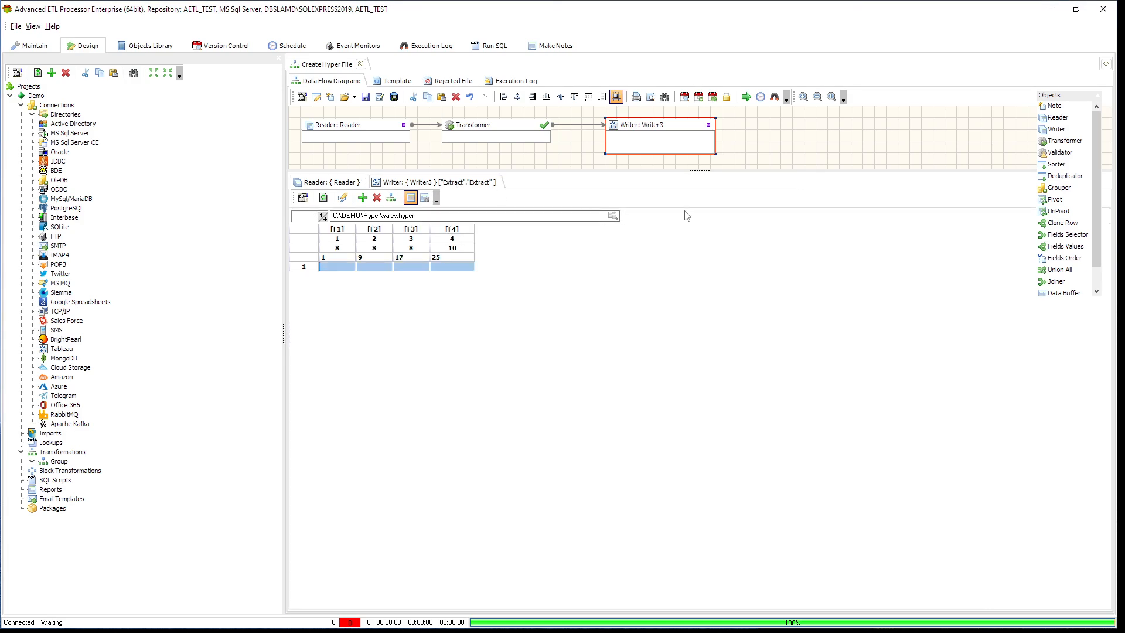
- Copy the fields from Reader to Writer3 and show the Writer's field definitions with their data types
click(391, 198)
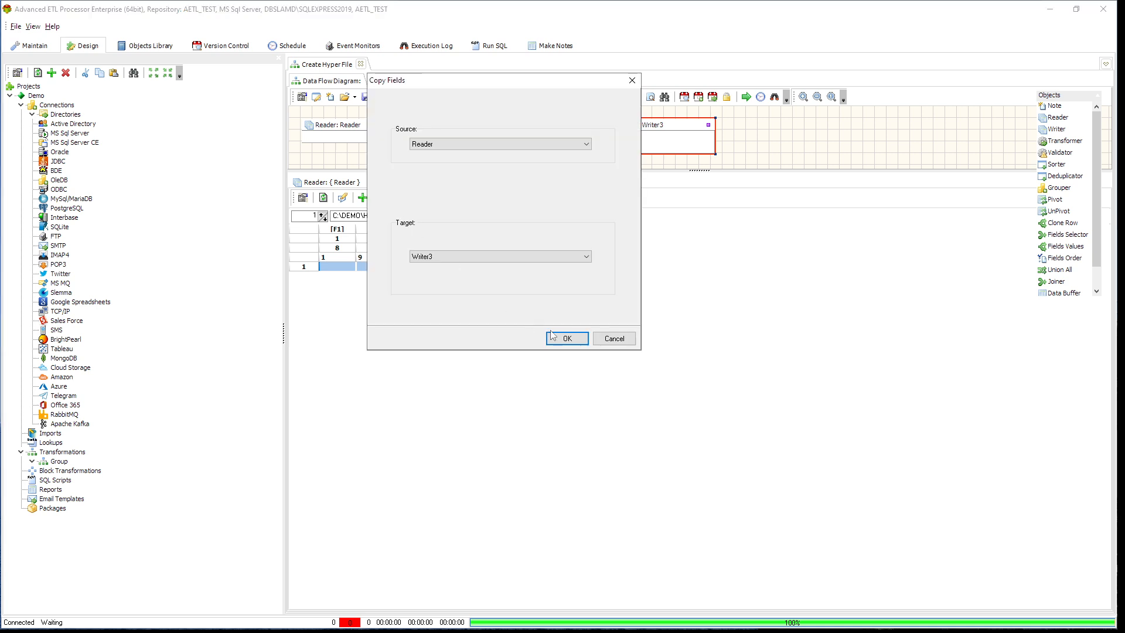
click(568, 340)
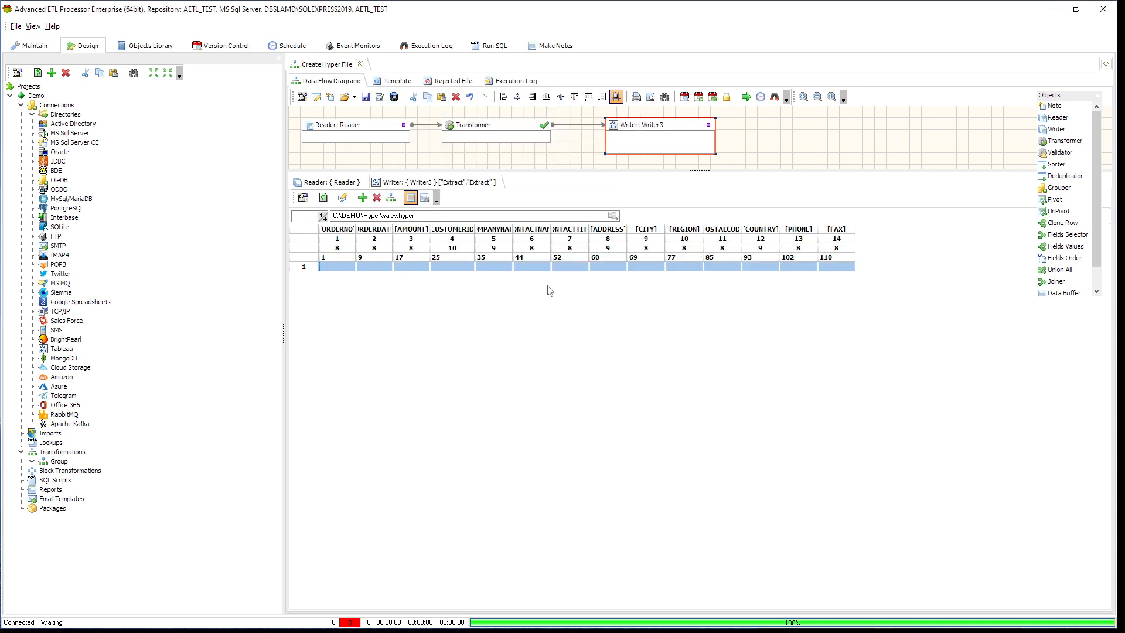
click(426, 198)
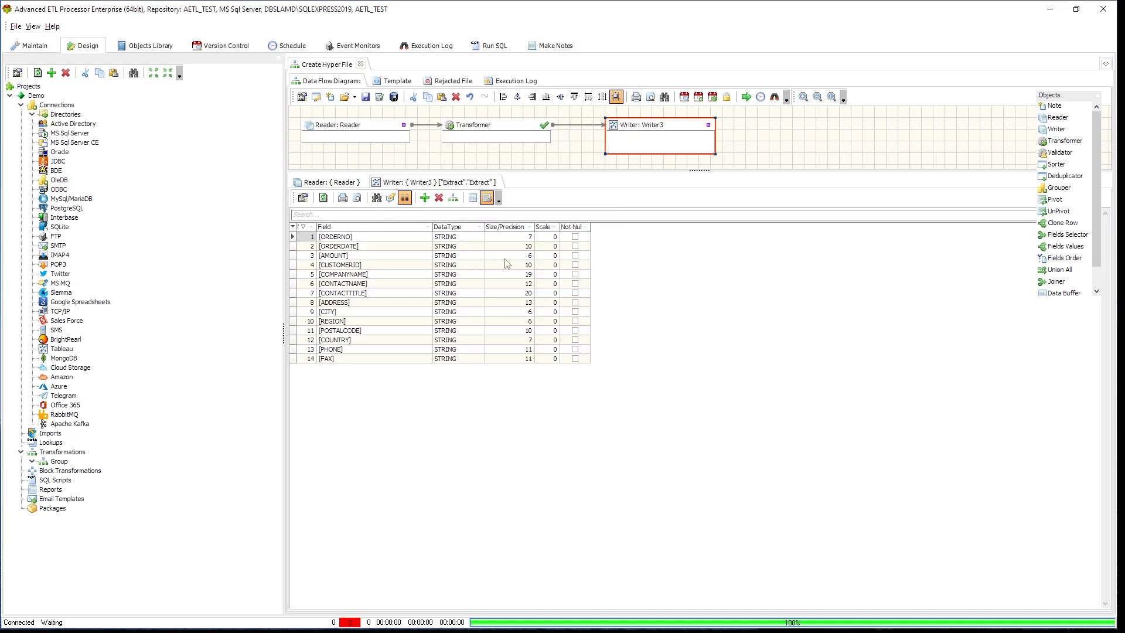
- Set the data type of the Writer's ORDERNO field to INTEGER64
click(477, 237)
click(484, 239)
click(481, 238)
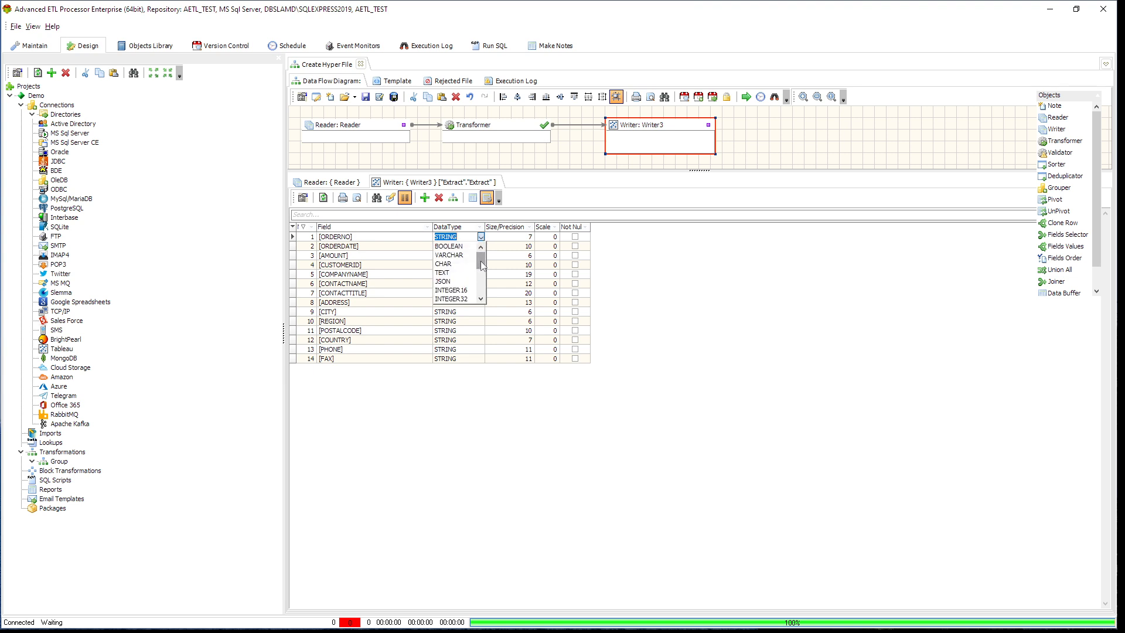
drag(482, 265, 484, 270)
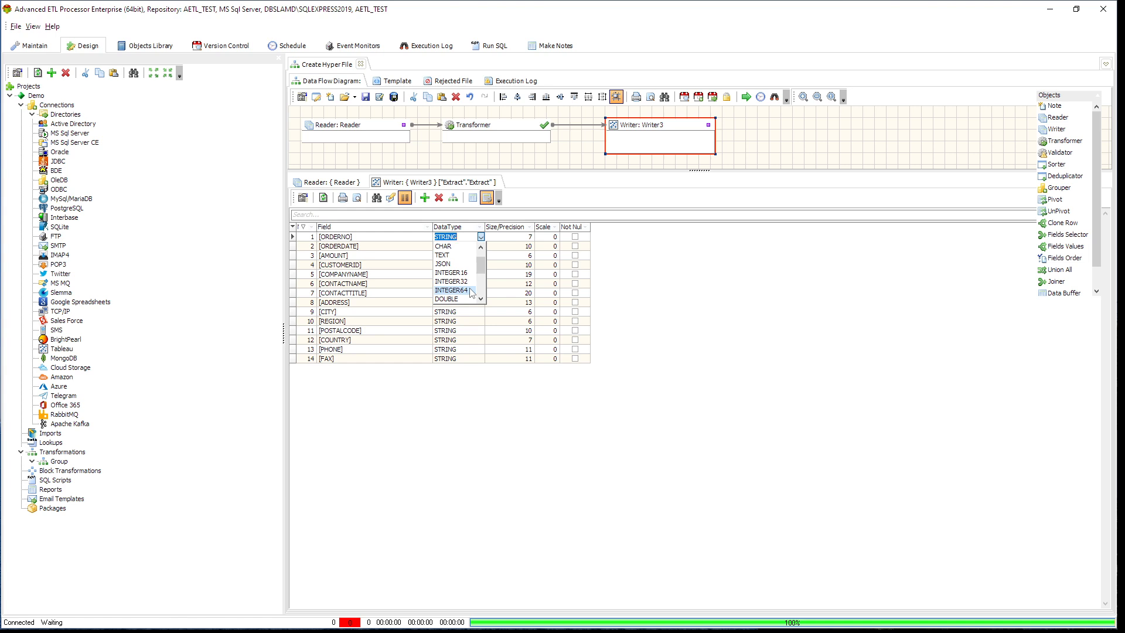
click(472, 291)
click(524, 237)
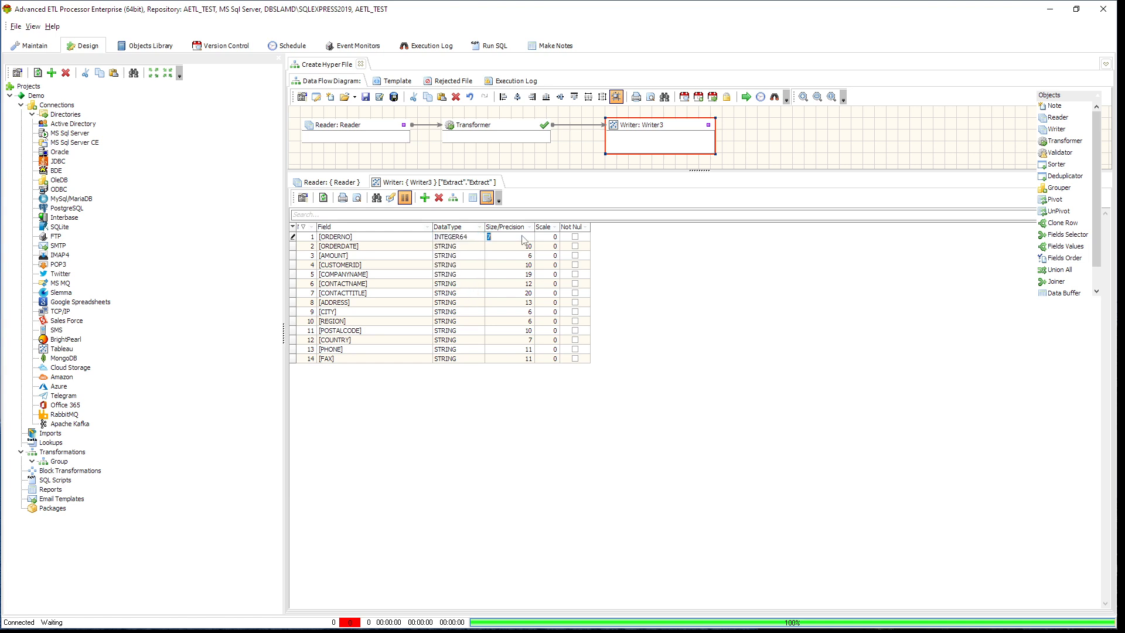
- Set the data type of the Writer's ORDERDATE field to DATE and of its AMOUNT field to DOUBLE
click(473, 246)
click(480, 247)
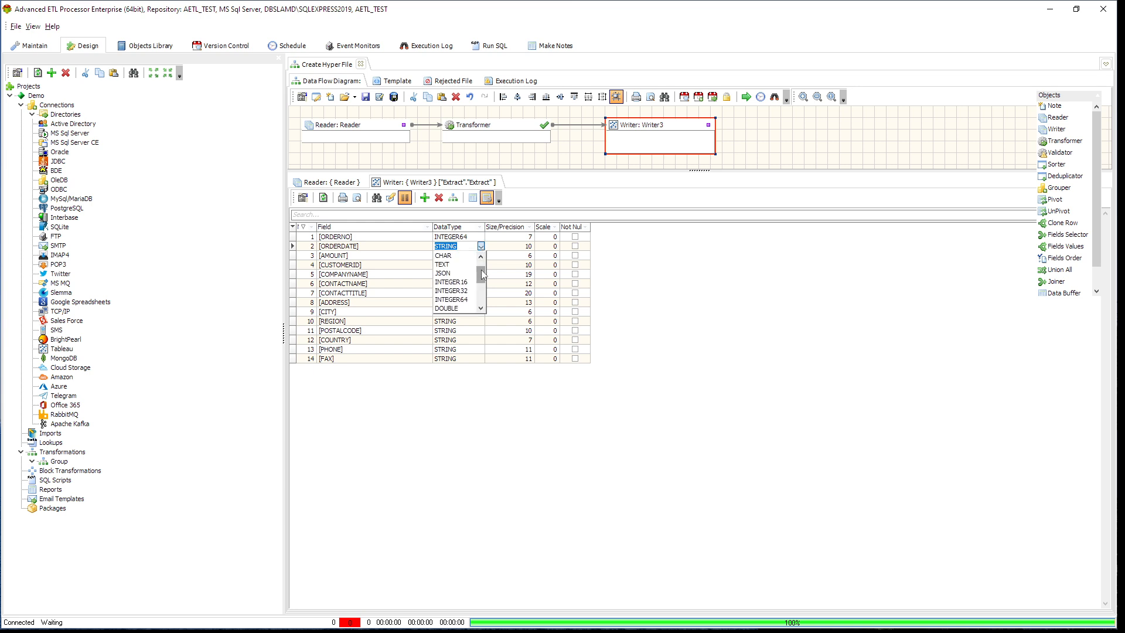
drag(481, 265, 481, 299)
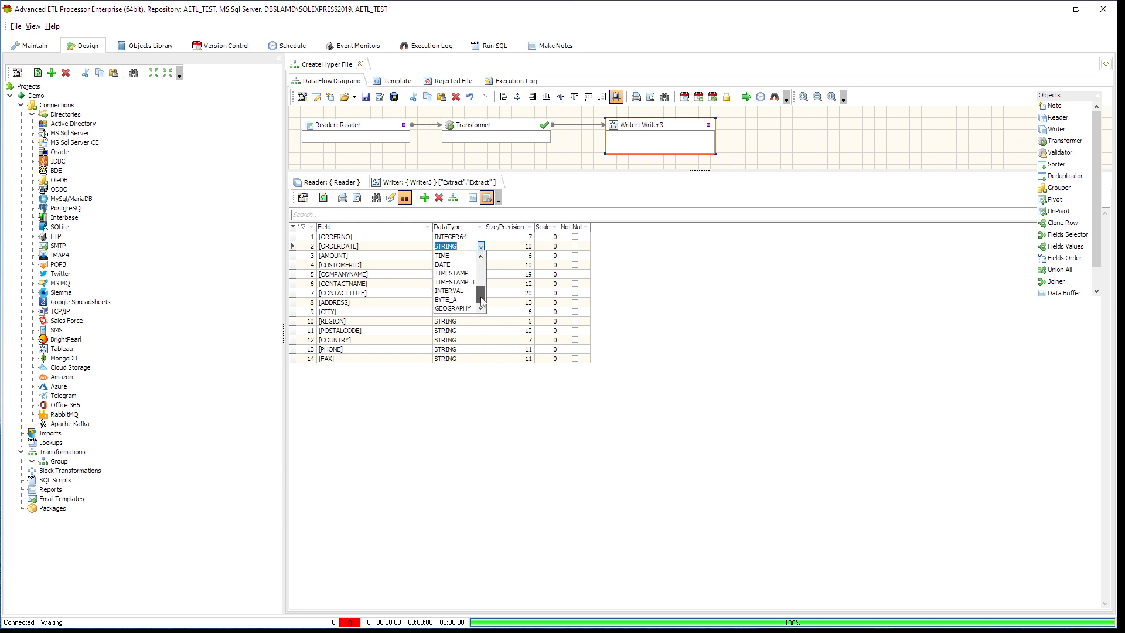
click(462, 271)
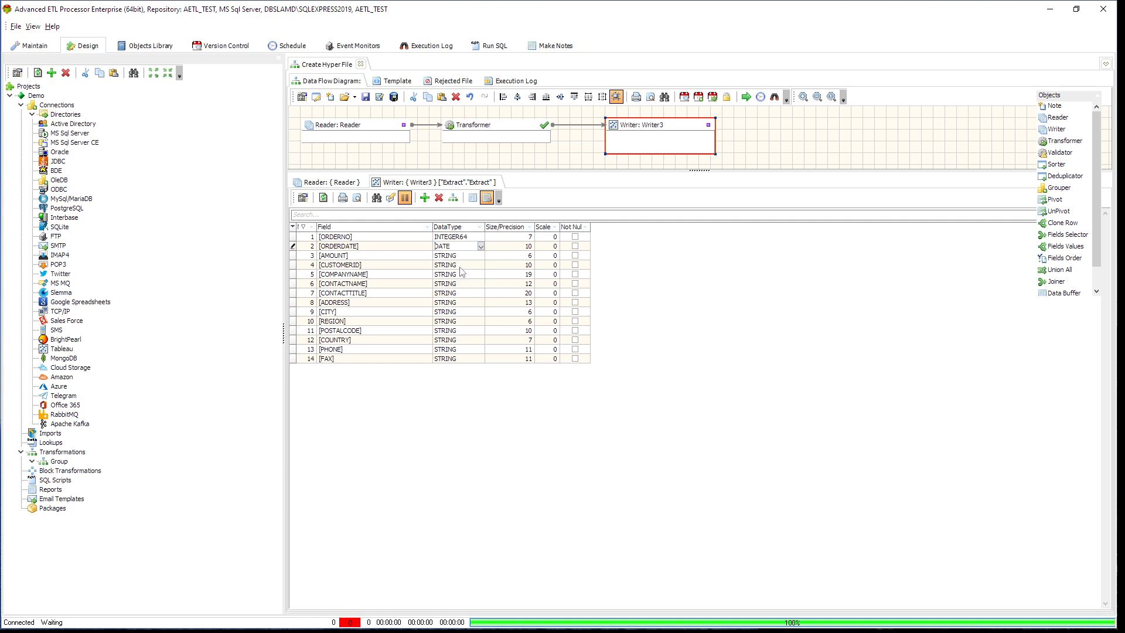
click(481, 256)
click(482, 256)
click(480, 256)
drag(482, 265, 477, 294)
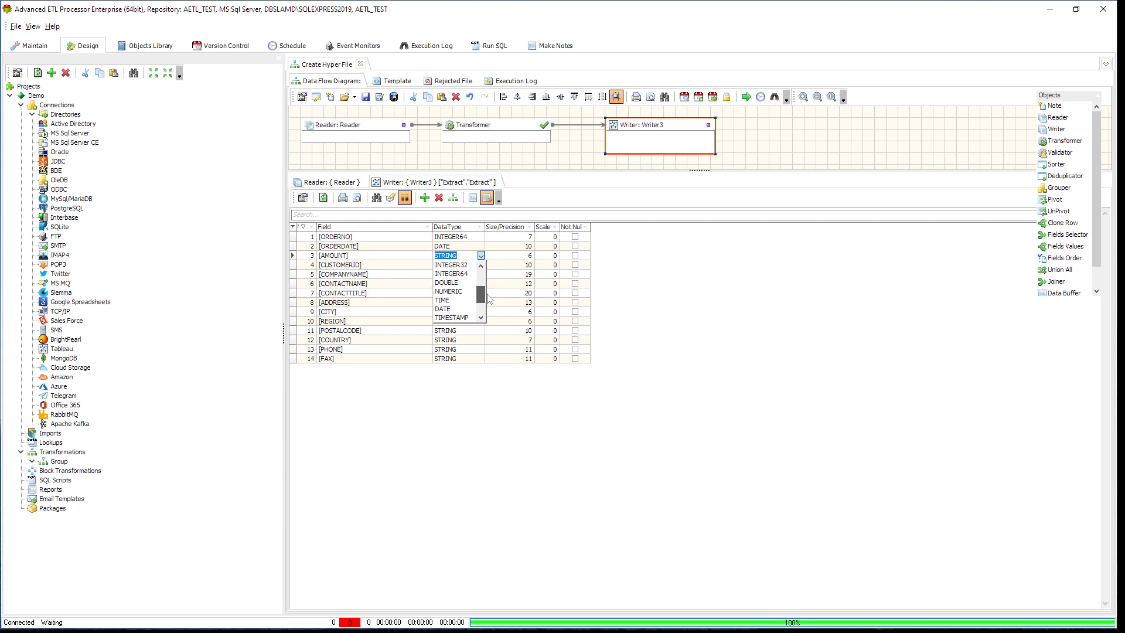
click(454, 273)
- Set the data types of the Writer's CUSTOMERID and COMPANYNAME fields to TEXT
click(467, 269)
click(479, 267)
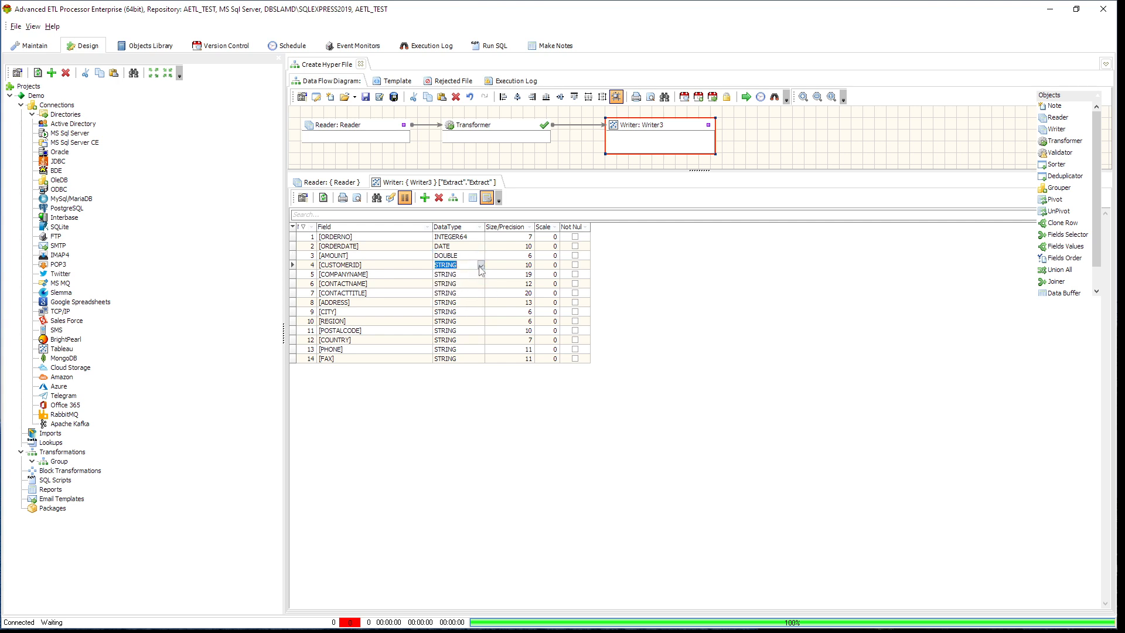
click(481, 264)
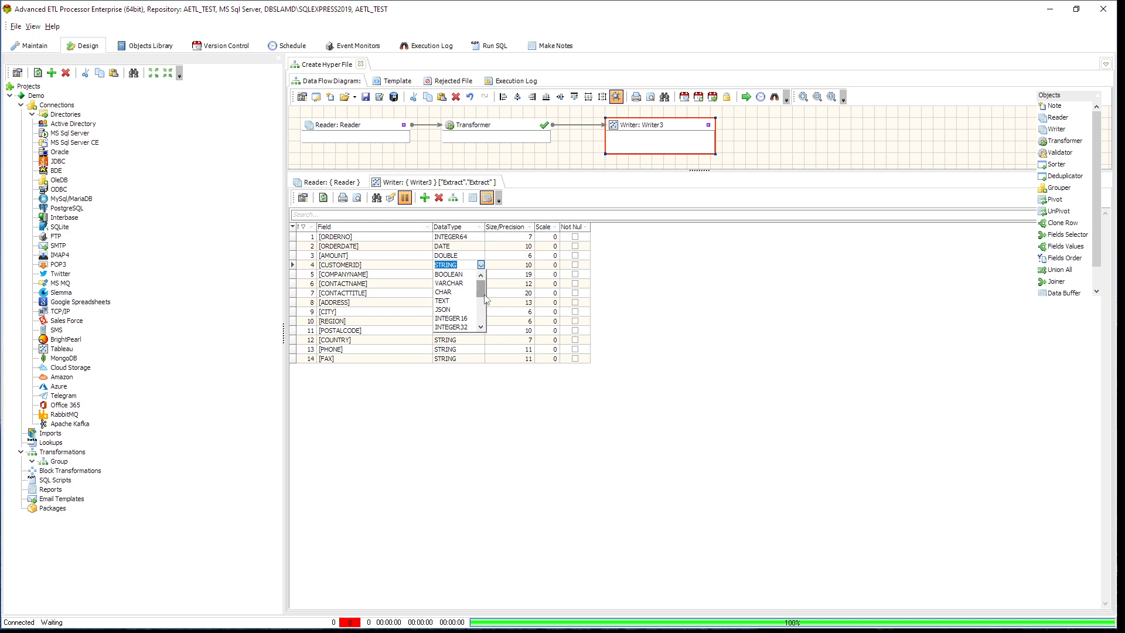
click(450, 301)
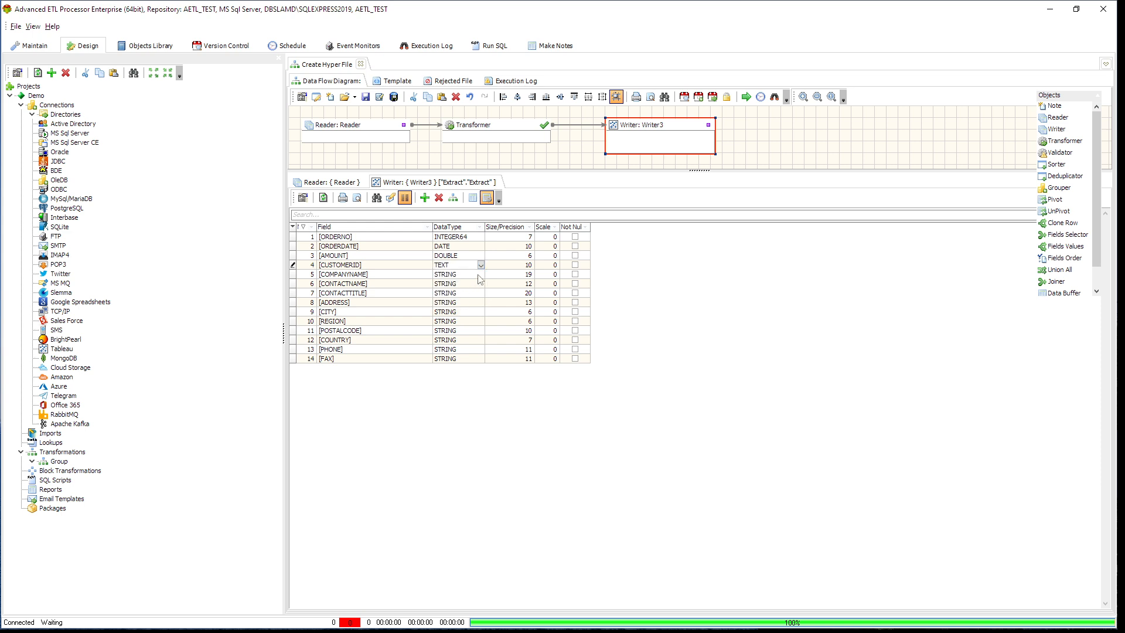
click(469, 274)
click(472, 274)
click(481, 274)
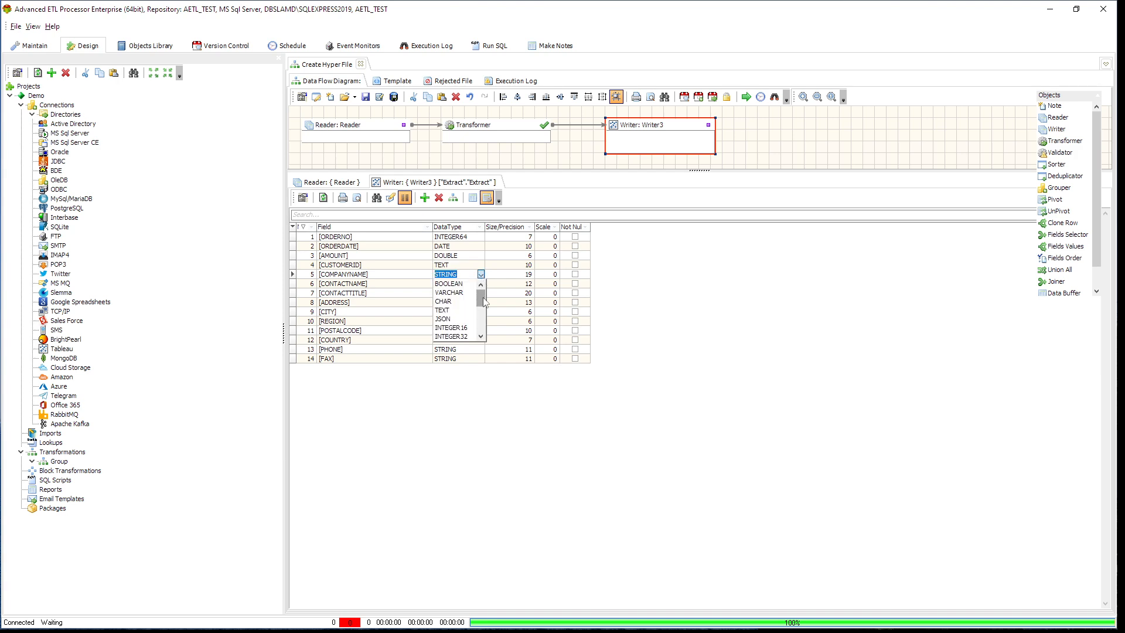
click(450, 310)
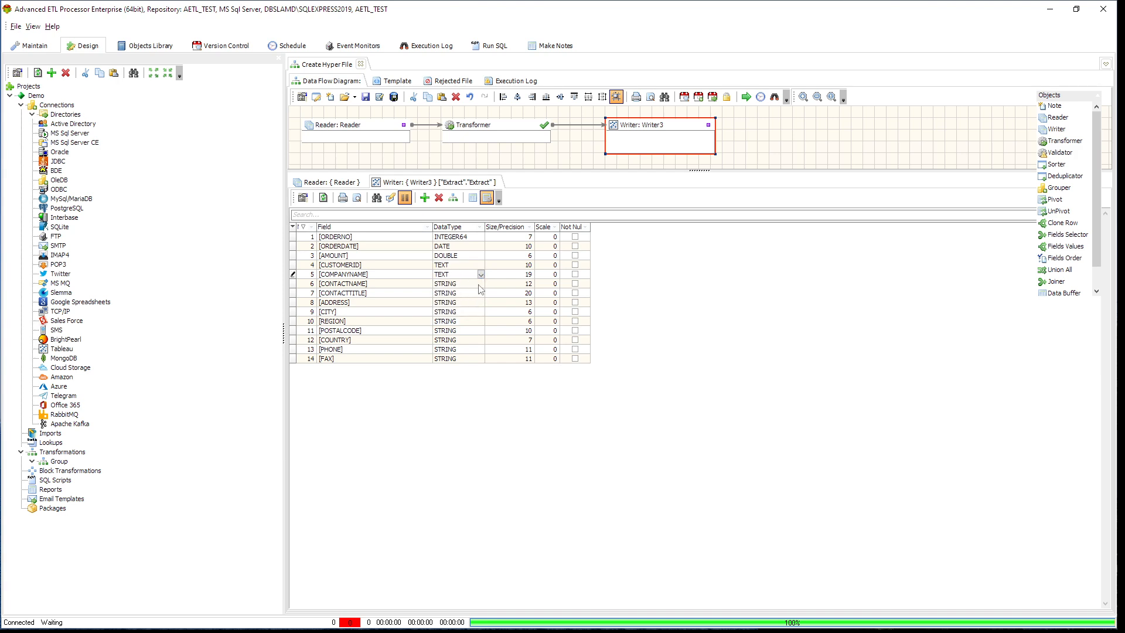
- Set the data types of the Writer's CONTACTNAME and CONTACTTITLE fields to TEXT
click(481, 290)
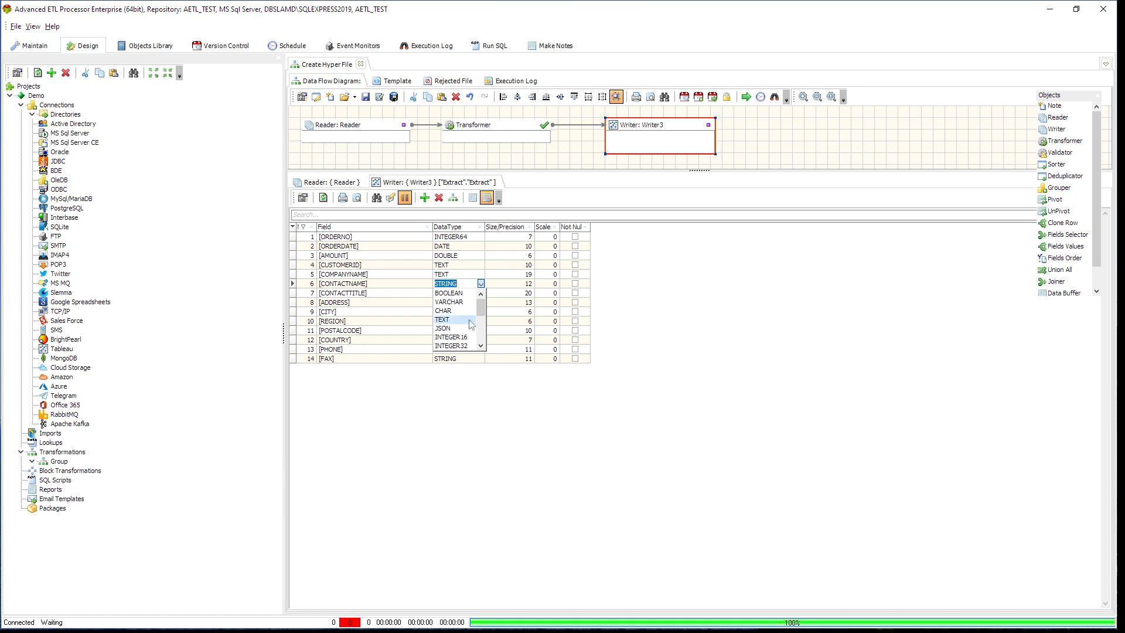
click(469, 325)
click(483, 295)
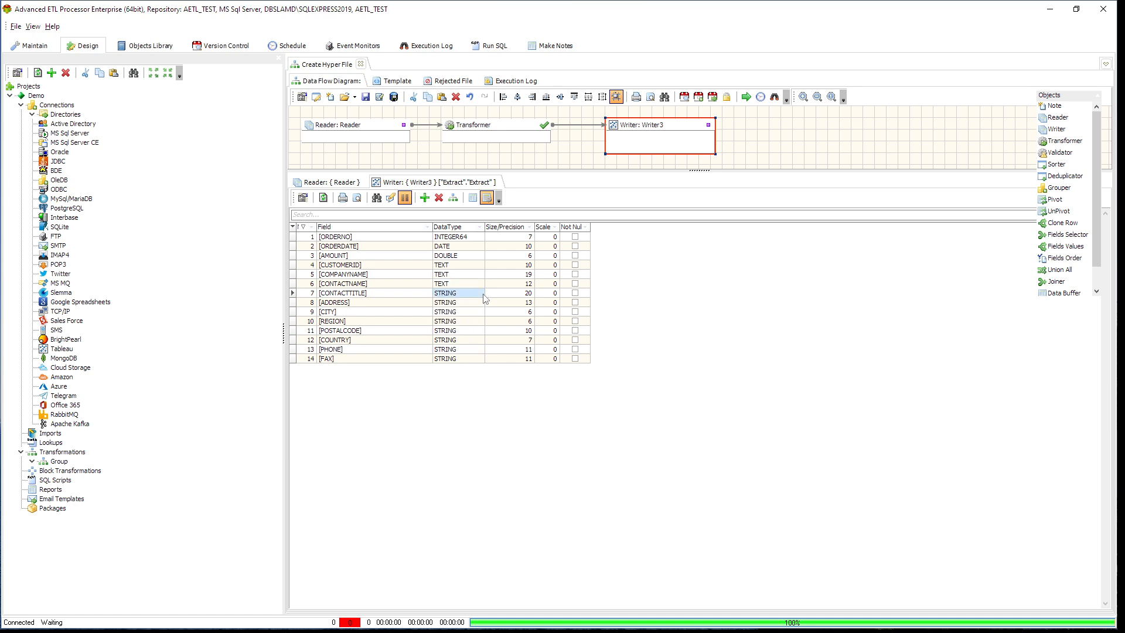
click(483, 295)
click(467, 331)
- Set the data types of the Writer's ADDRESS and CITY fields to TEXT
click(483, 306)
click(481, 302)
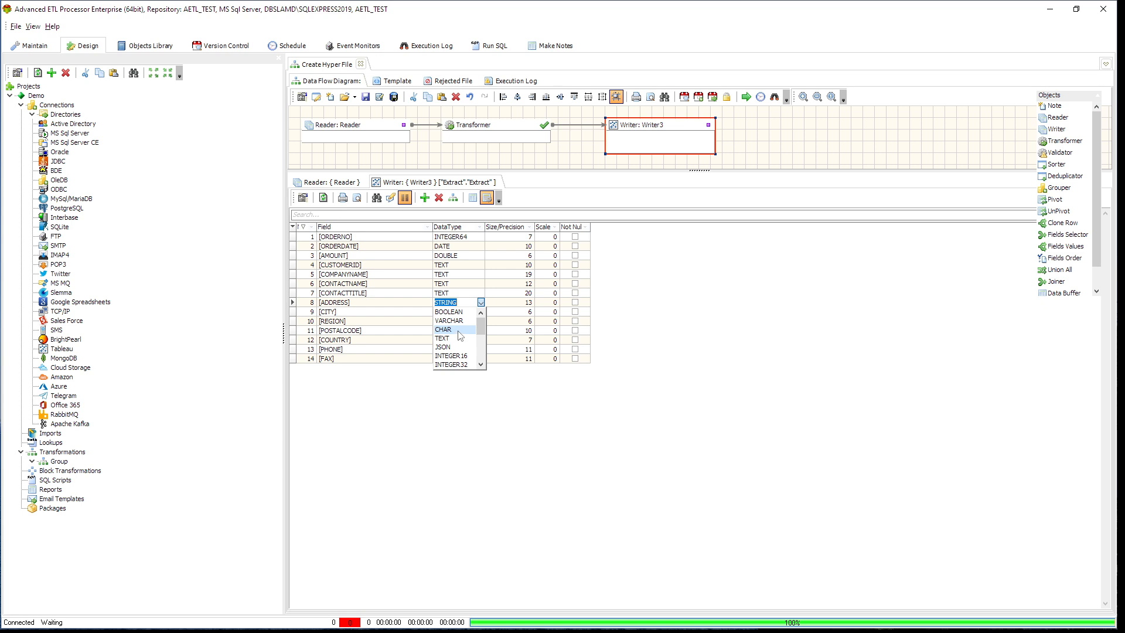
click(461, 339)
click(482, 312)
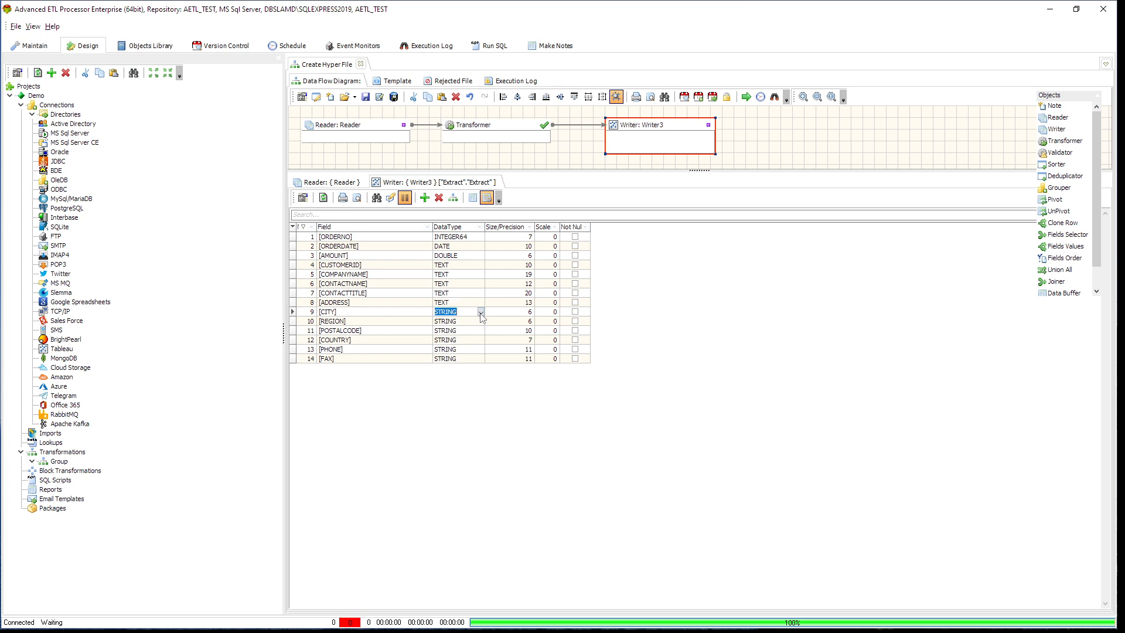
click(481, 311)
click(461, 347)
- Set the data types of the Writer's REGION and POSTALCODE fields to TEXT
click(482, 324)
click(481, 324)
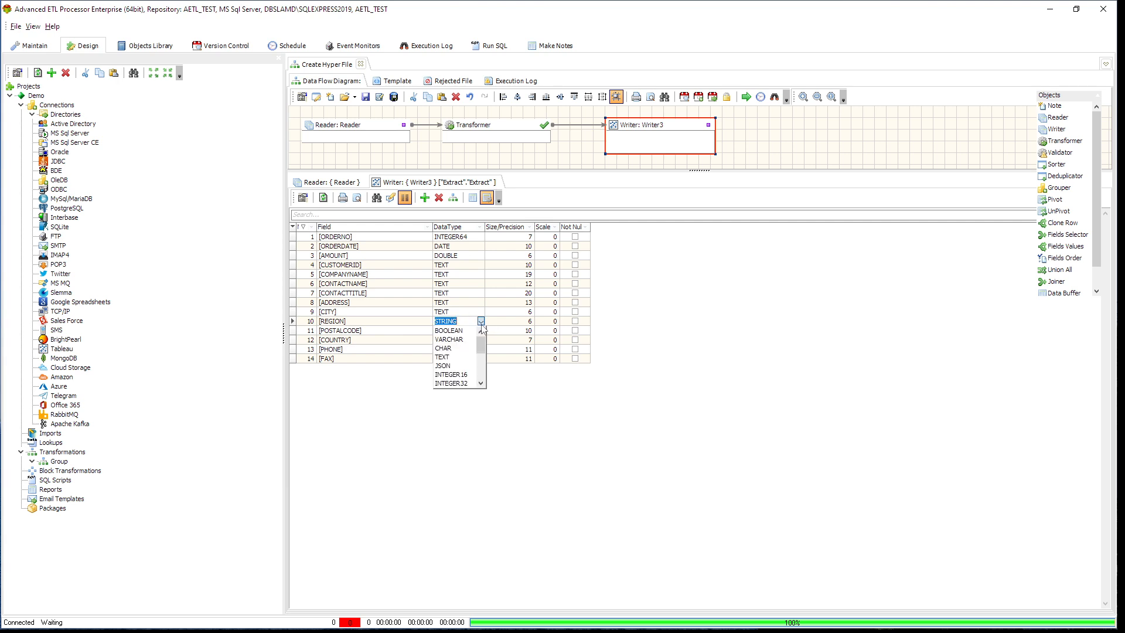
click(461, 357)
click(479, 329)
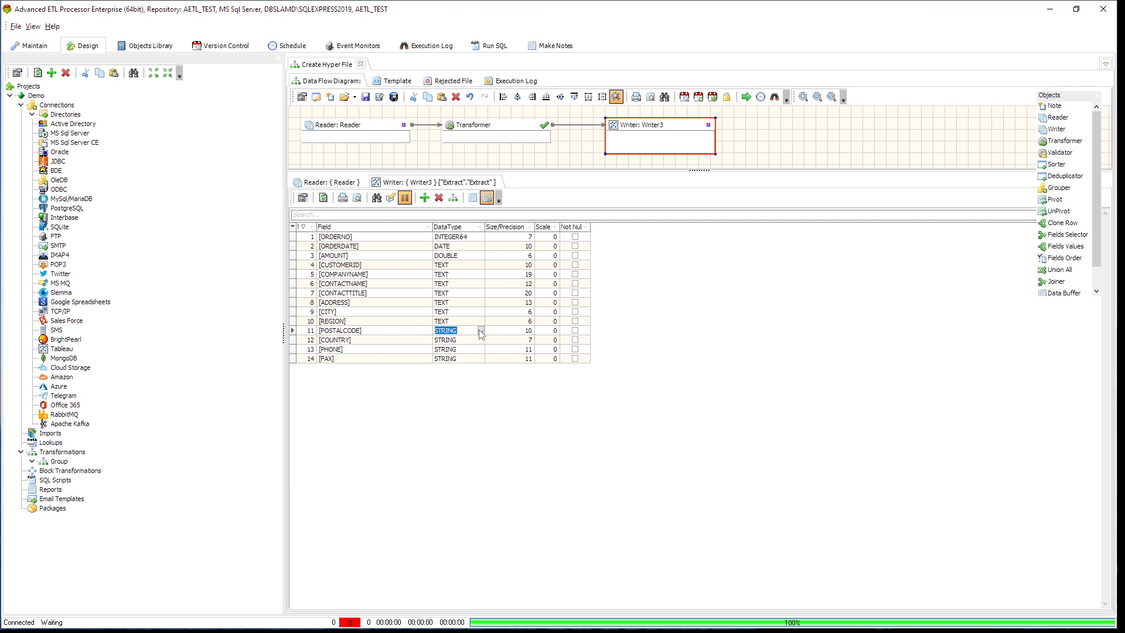
click(481, 331)
click(458, 367)
- Set the data types of the Writer's COUNTRY, PHONE and FAX fields to TEXT
click(480, 341)
click(482, 341)
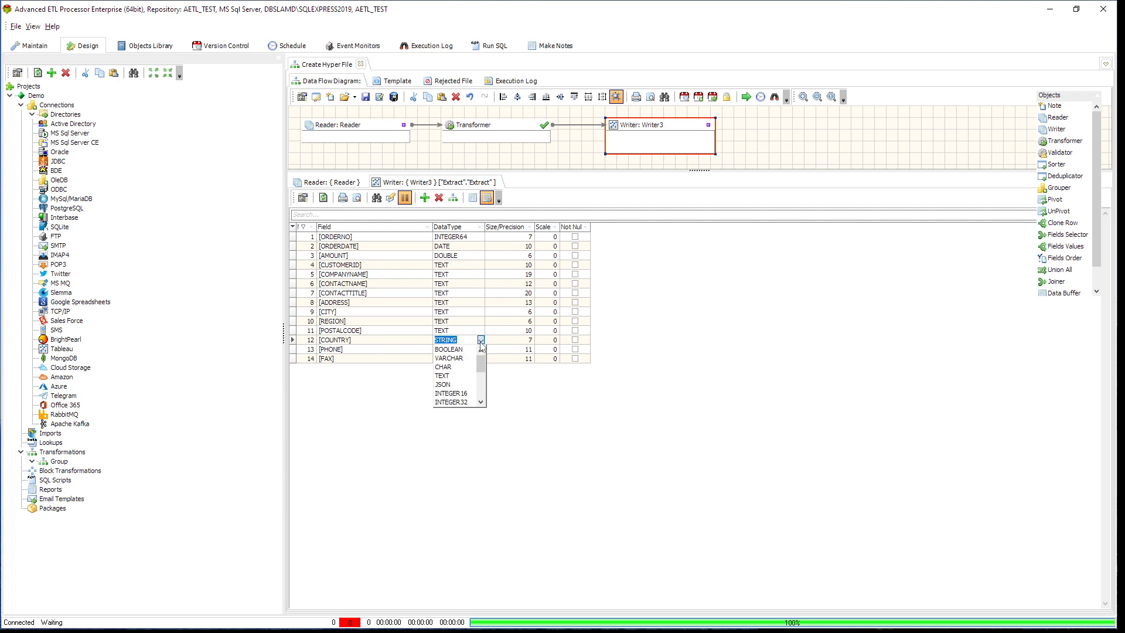
click(464, 375)
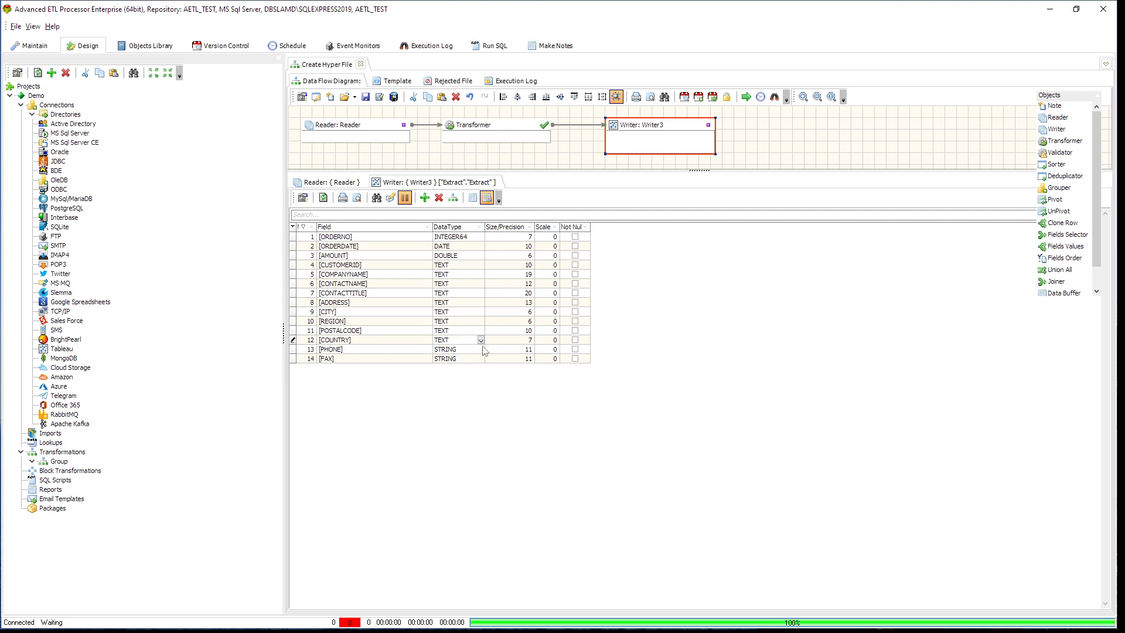
click(481, 350)
click(482, 350)
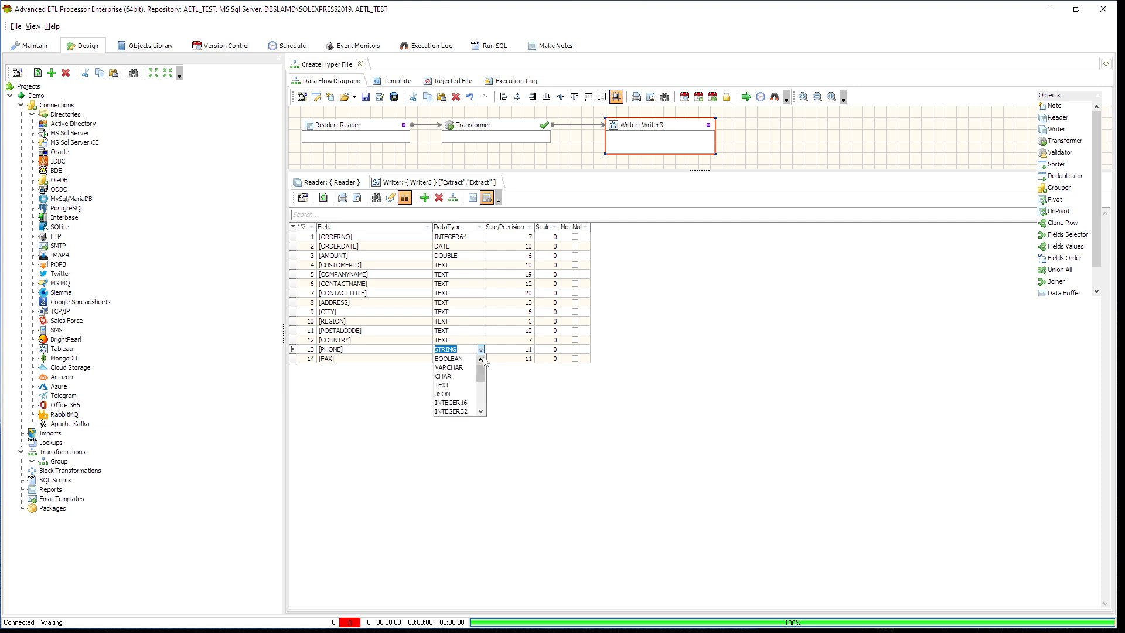
click(464, 392)
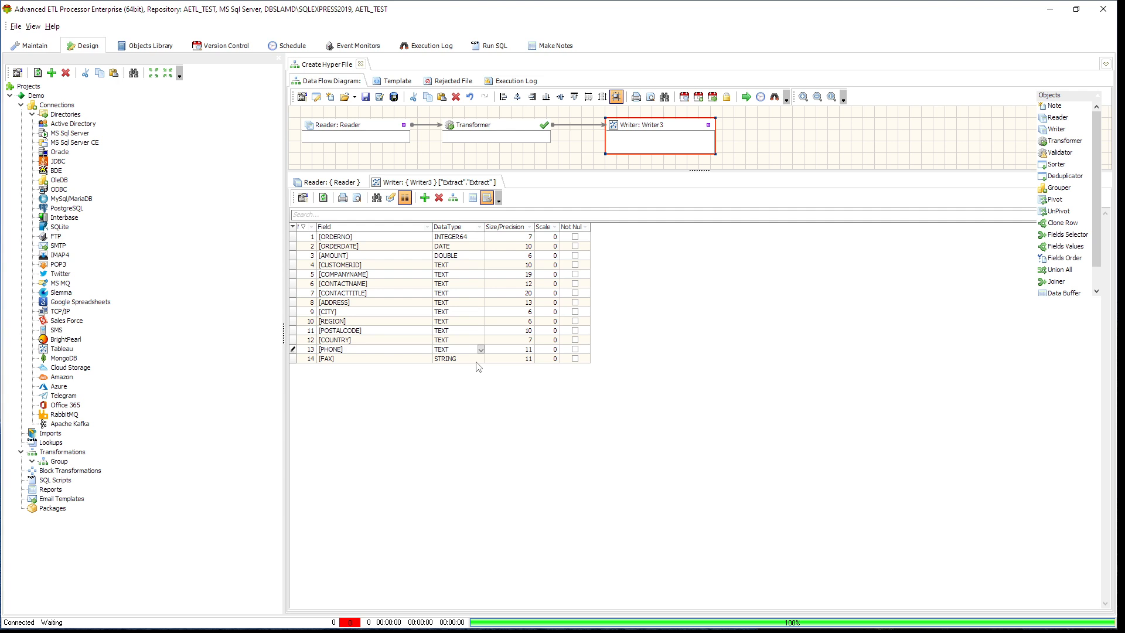
click(480, 358)
click(481, 359)
click(465, 394)
- Set the size/precision of the Writer's ORDERNO and ORDERDATE fields to 0
click(527, 239)
click(526, 239)
text(0)
key(Down)
click(526, 256)
key(Up)
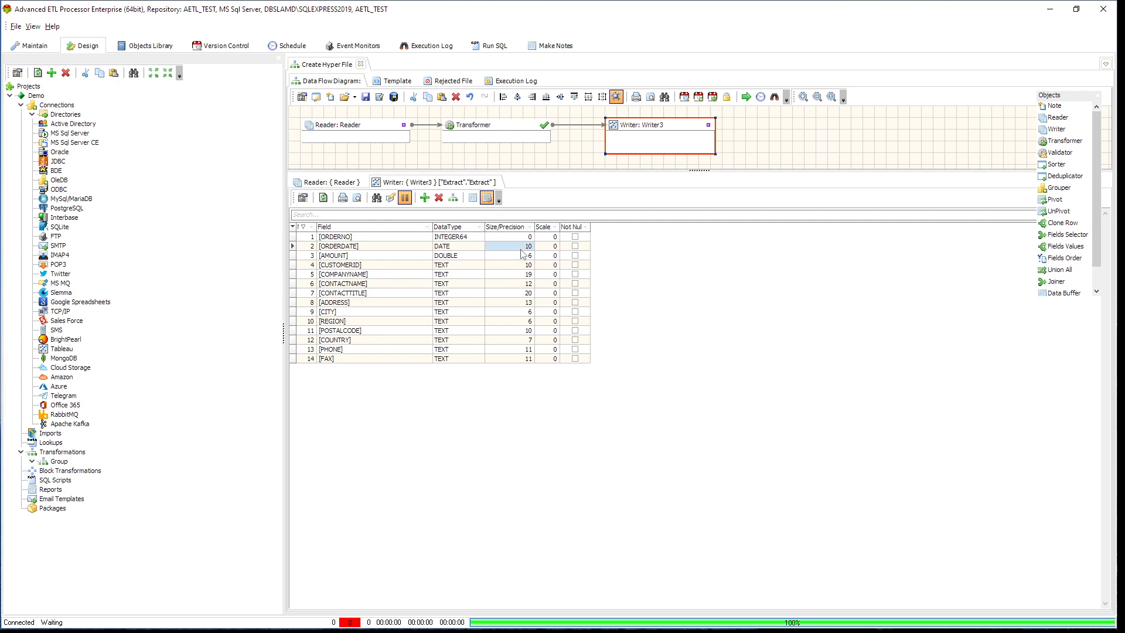
key(Up)
key(Down)
click(522, 249)
text(0)
- Set the size/precision of the Writer's AMOUNT, CUSTOMERID and COMPANYNAME fields to 0
click(523, 259)
click(521, 255)
text(0)
click(522, 264)
click(521, 265)
click(523, 275)
click(523, 274)
- Set the size/precision of the Writer's CONTACTNAME, CONTACTTITLE and ADDRESS fields to 0
click(524, 284)
click(523, 283)
text(0)
click(524, 293)
click(524, 293)
text(0)
click(523, 302)
click(523, 304)
text(0)
- Set the size/precision of the Writer's CITY, REGION and POSTALCODE fields to 0
click(527, 312)
click(528, 313)
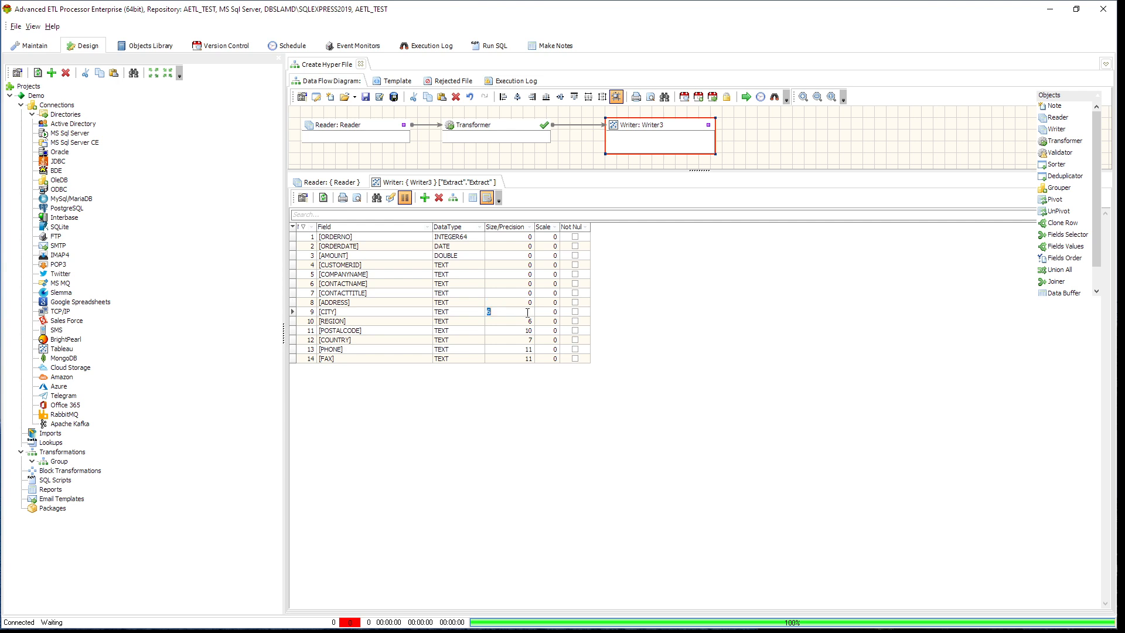
text(0)
click(524, 322)
click(524, 322)
text(0)
click(523, 331)
click(522, 331)
text(0)
- Set the size/precision of the Writer's COUNTRY, PHONE and FAX fields to 0
click(525, 341)
click(525, 341)
text(0)
click(525, 350)
click(525, 350)
text(0)
click(523, 359)
click(524, 359)
text(0)
- Open the Transformer for editing and auto-map its source and target fields by matching field names
double_click(498, 127)
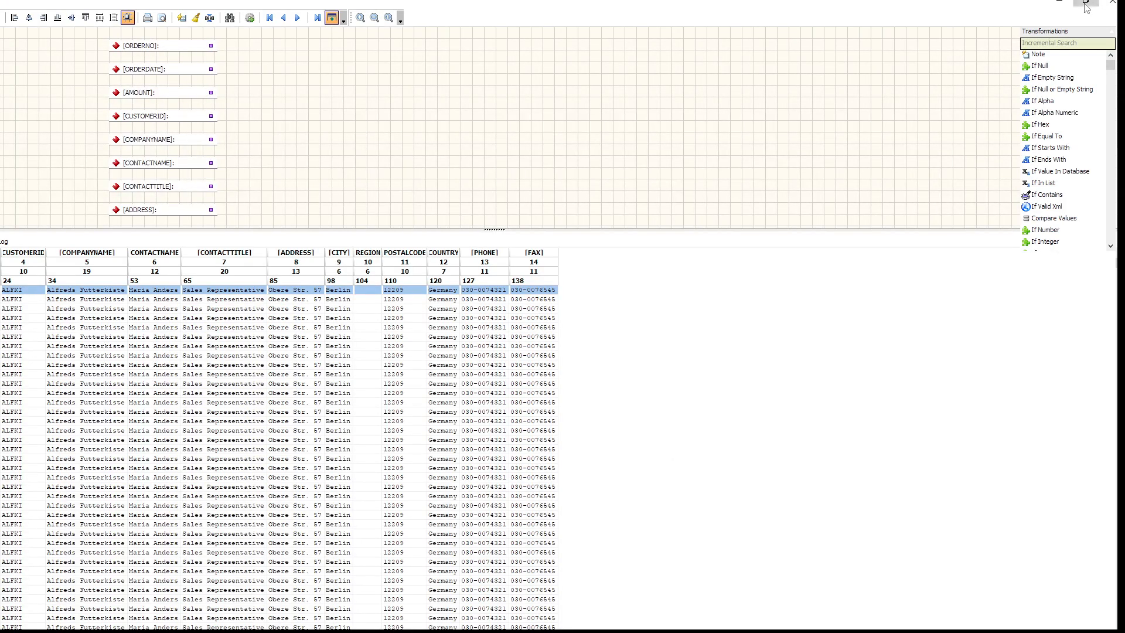
click(1086, 4)
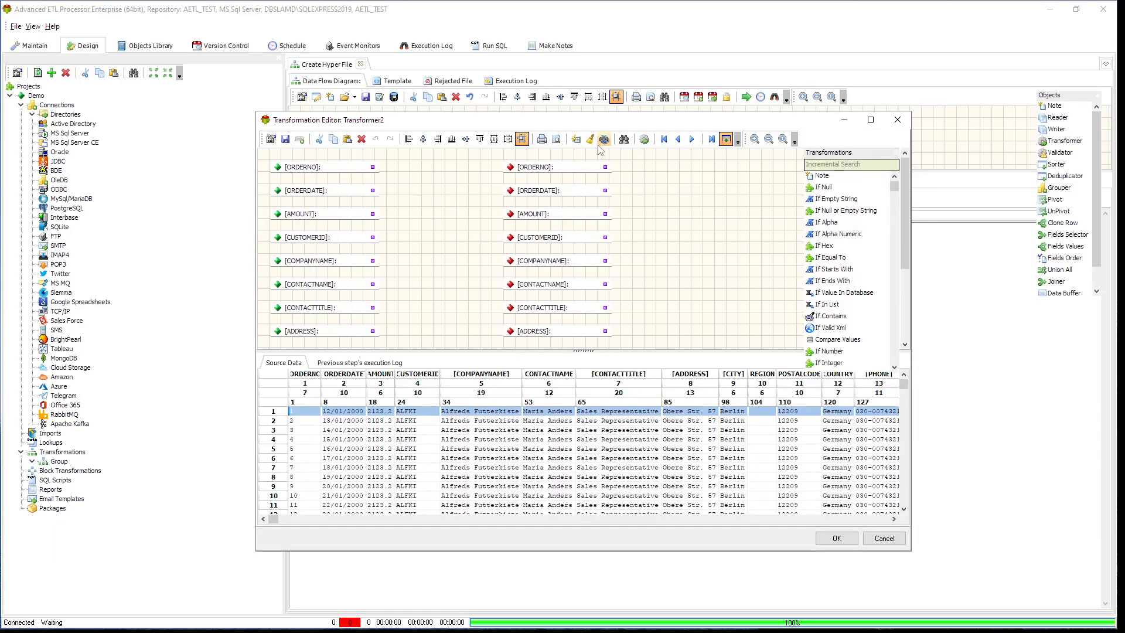
click(575, 140)
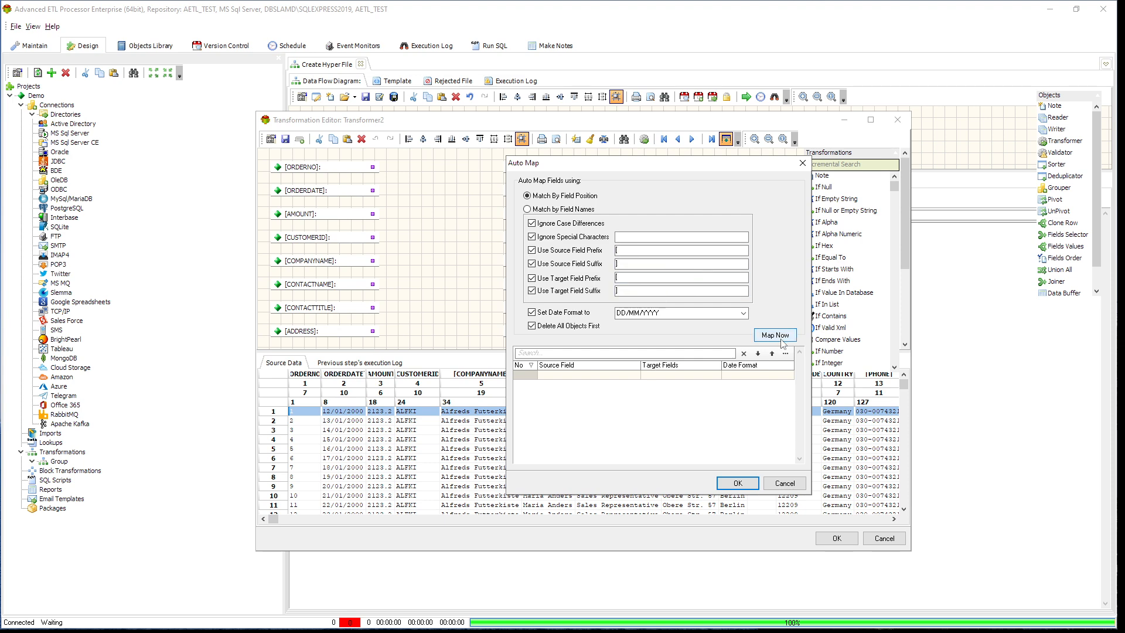
click(566, 209)
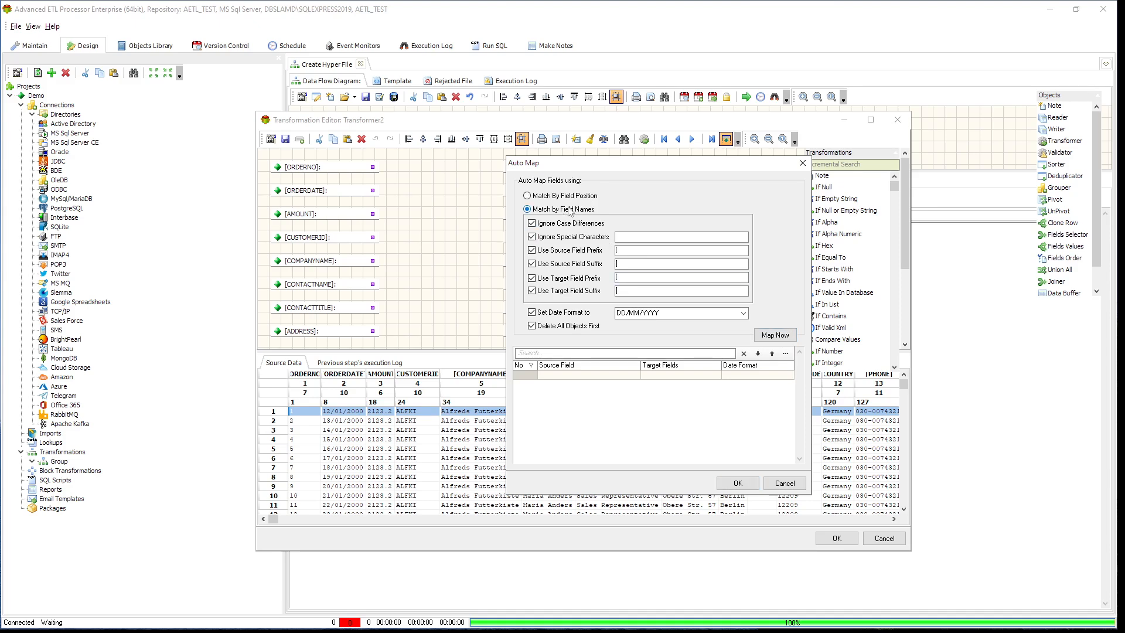
click(787, 341)
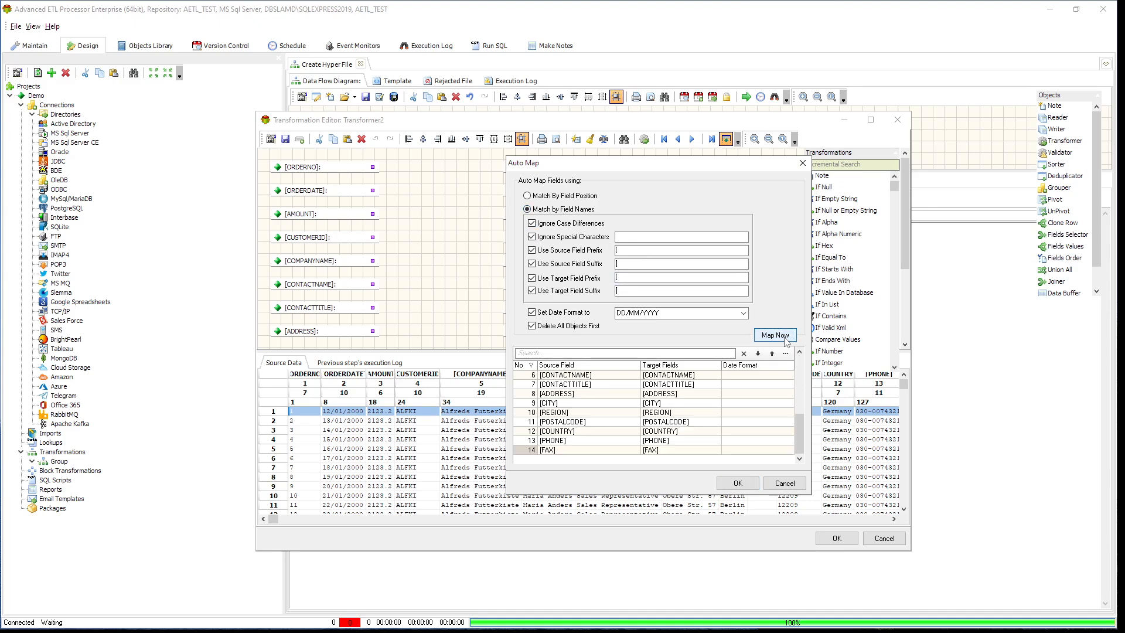
- Set the date format of the ORDERDATE mapping to DD/MM/YYYY and apply the auto-mapping
click(748, 396)
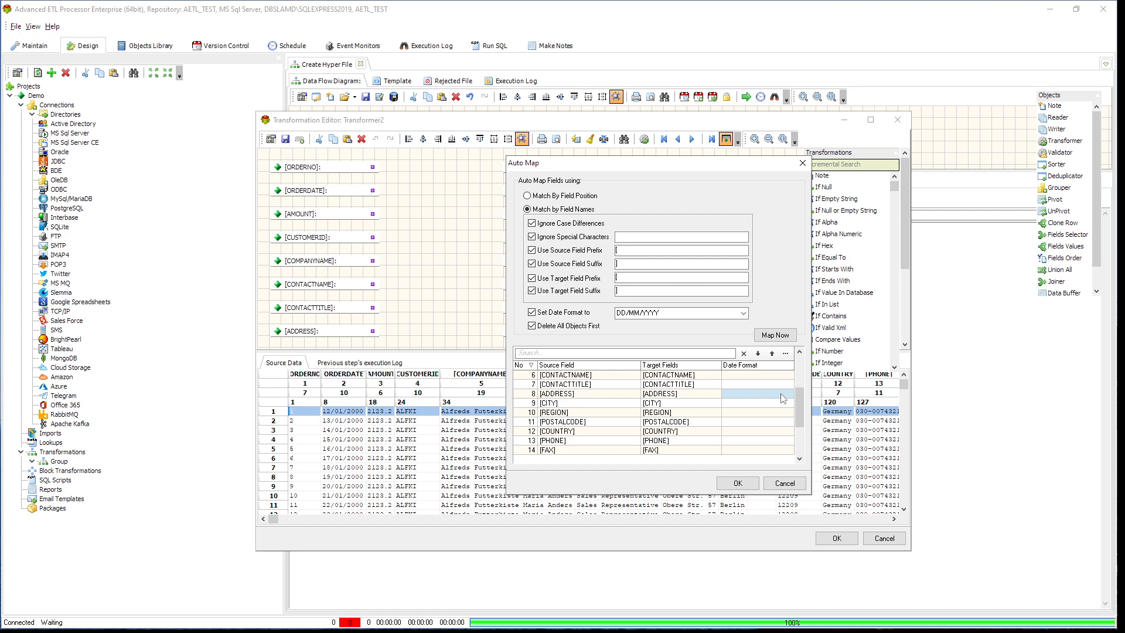
scroll(783, 398, up, 7)
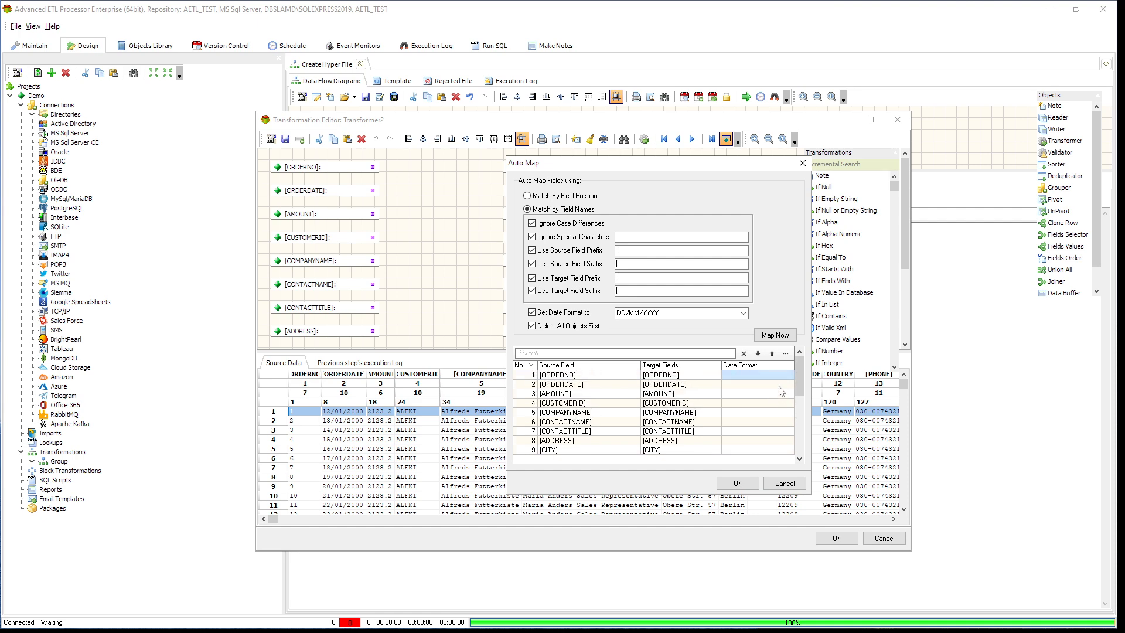
click(782, 387)
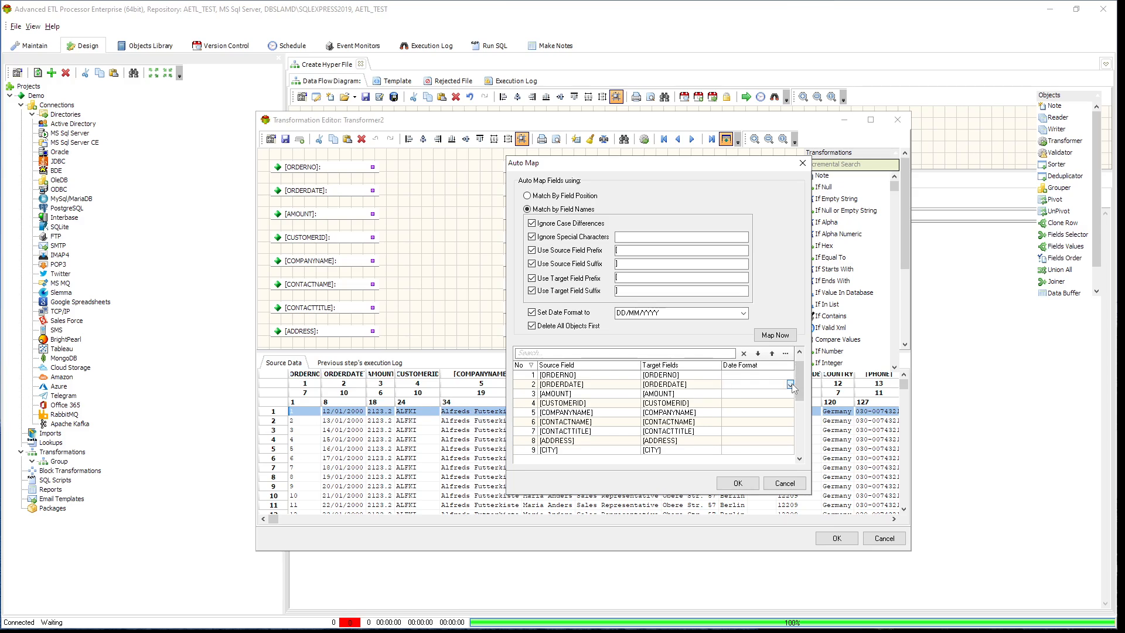
click(792, 384)
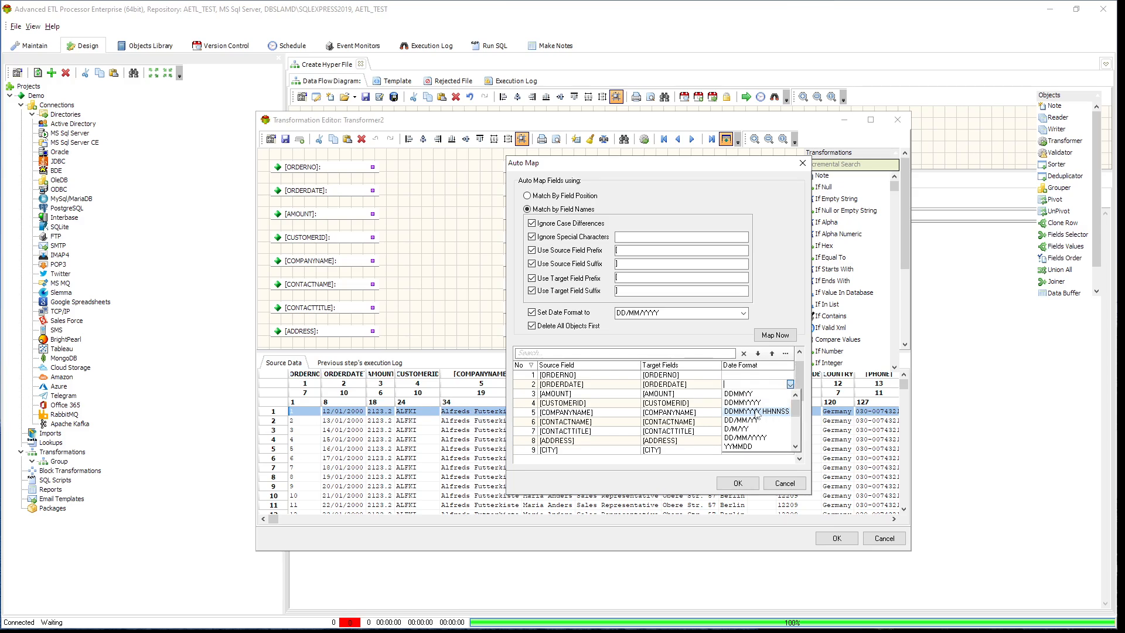
click(761, 439)
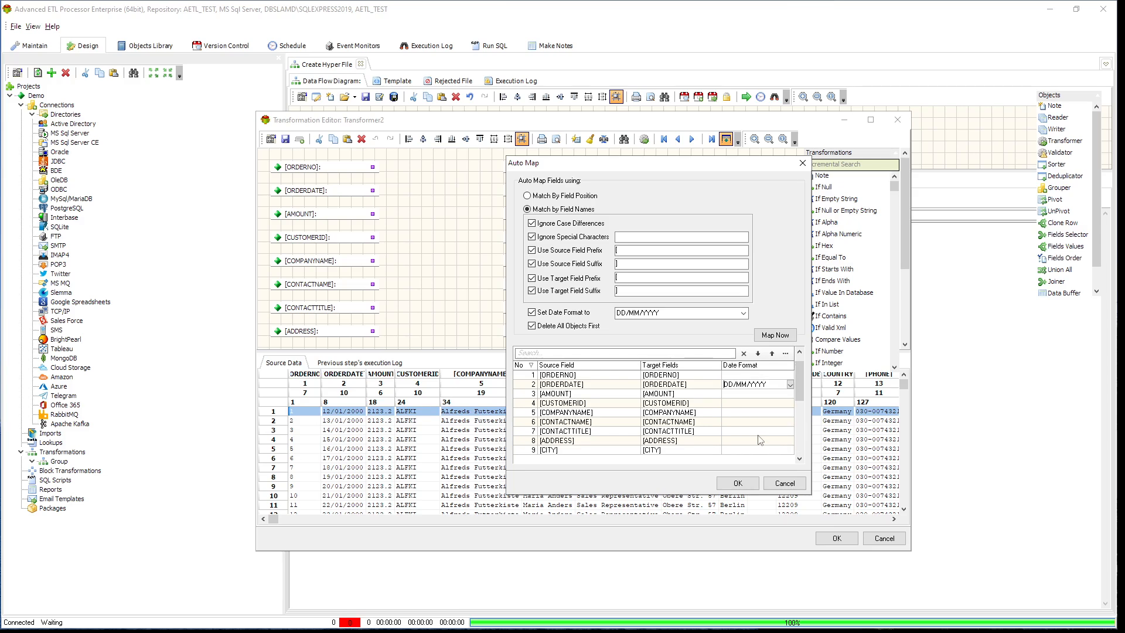
click(740, 484)
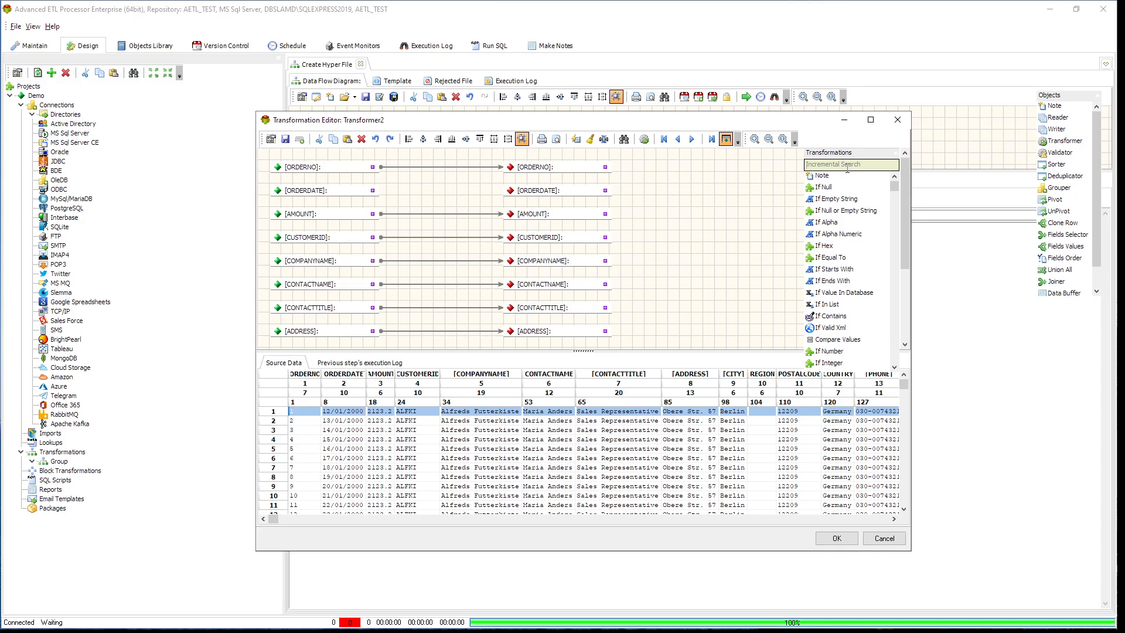
- Find the Date Format transformation and place it between the source and target ORDERDATE fields
text(dat)
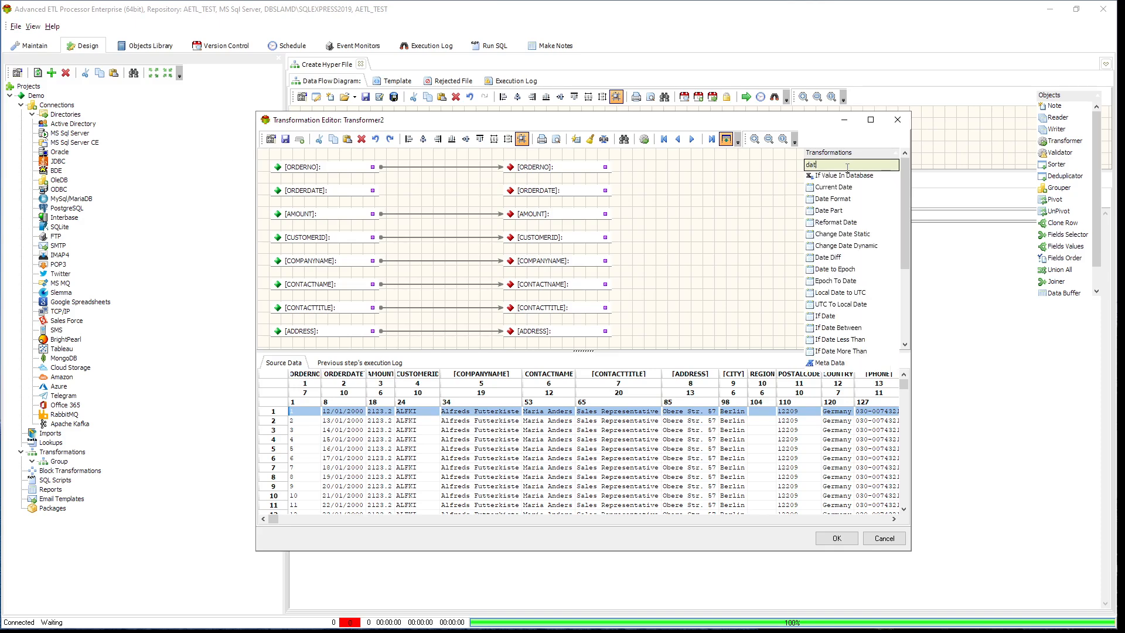
text(e)
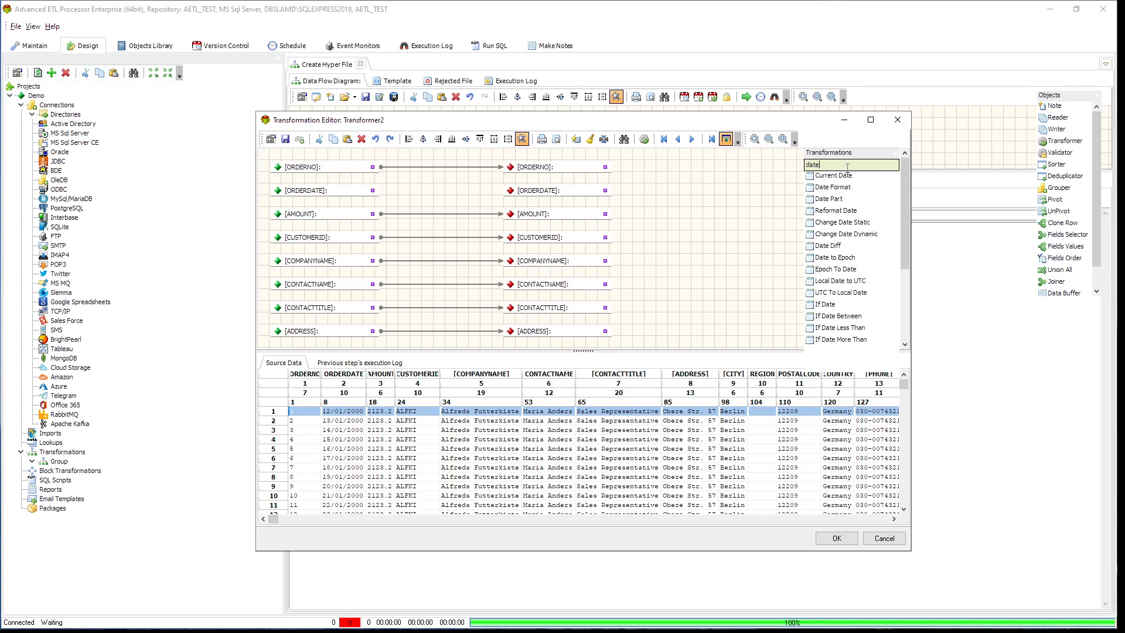
drag(833, 191, 394, 186)
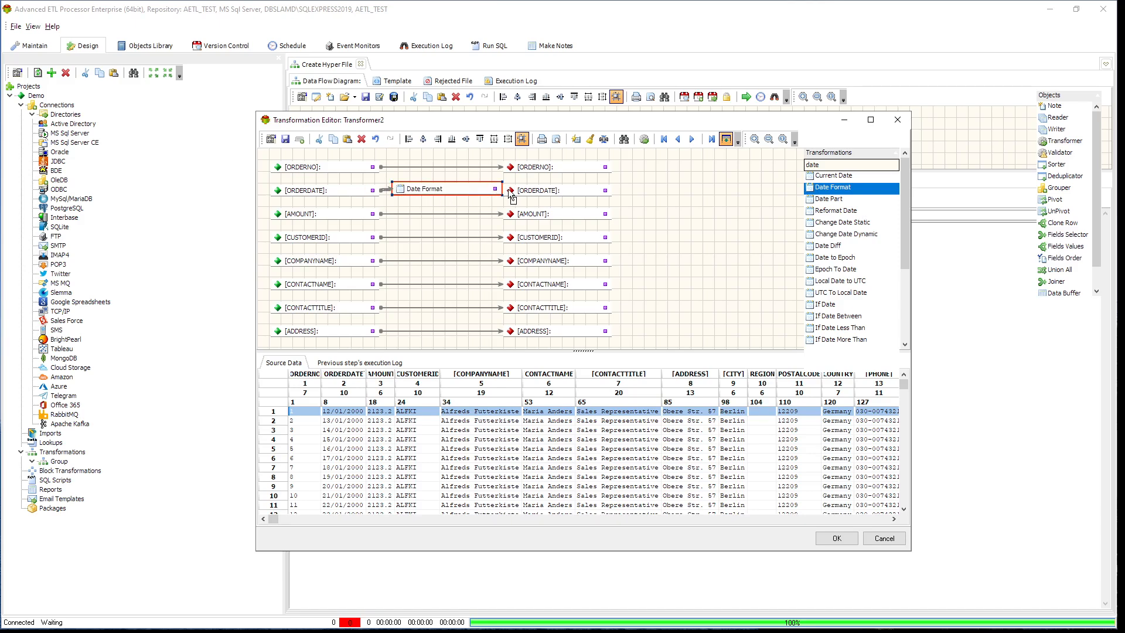
drag(476, 188, 472, 188)
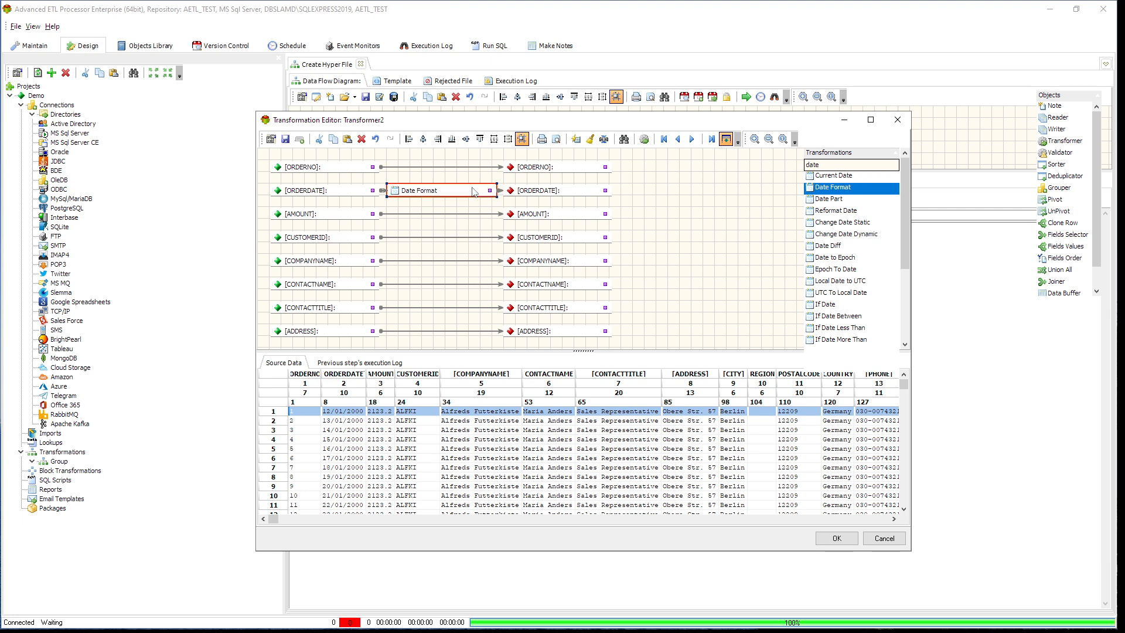
- Replace the selected format of the ORDERDATE field's Date Format object with DD/MM/YY
double_click(472, 188)
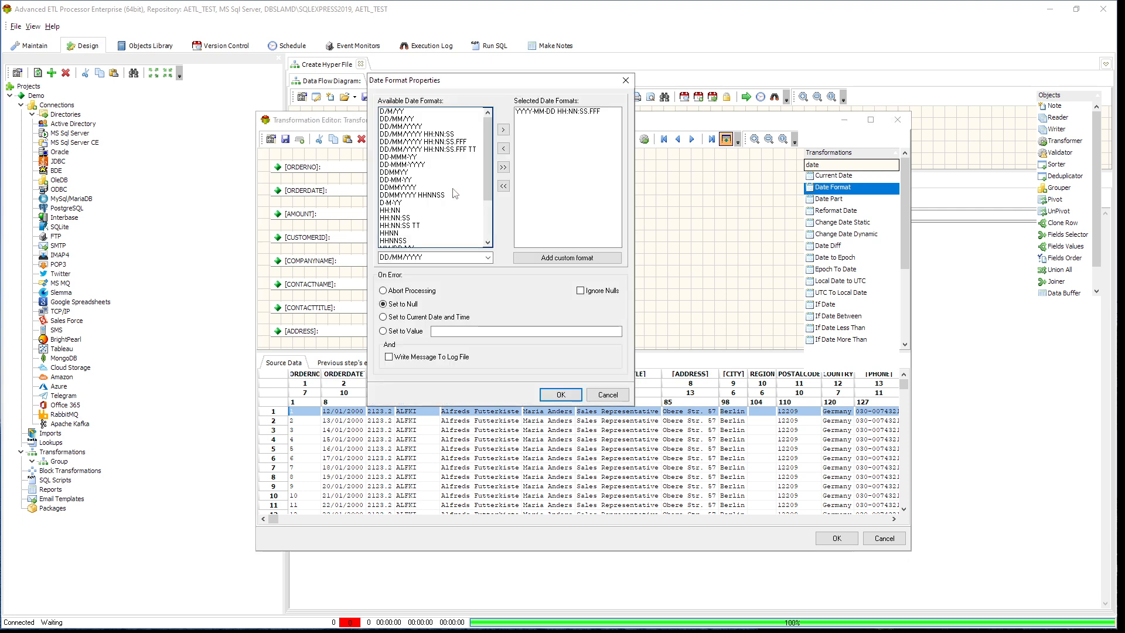
double_click(573, 112)
double_click(410, 126)
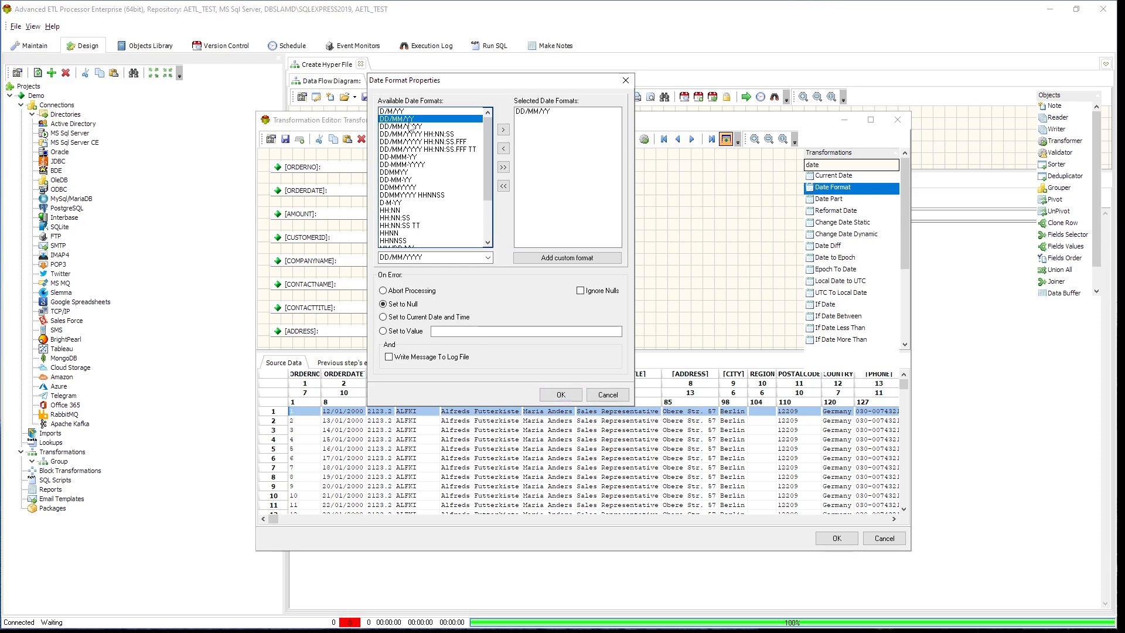
click(561, 394)
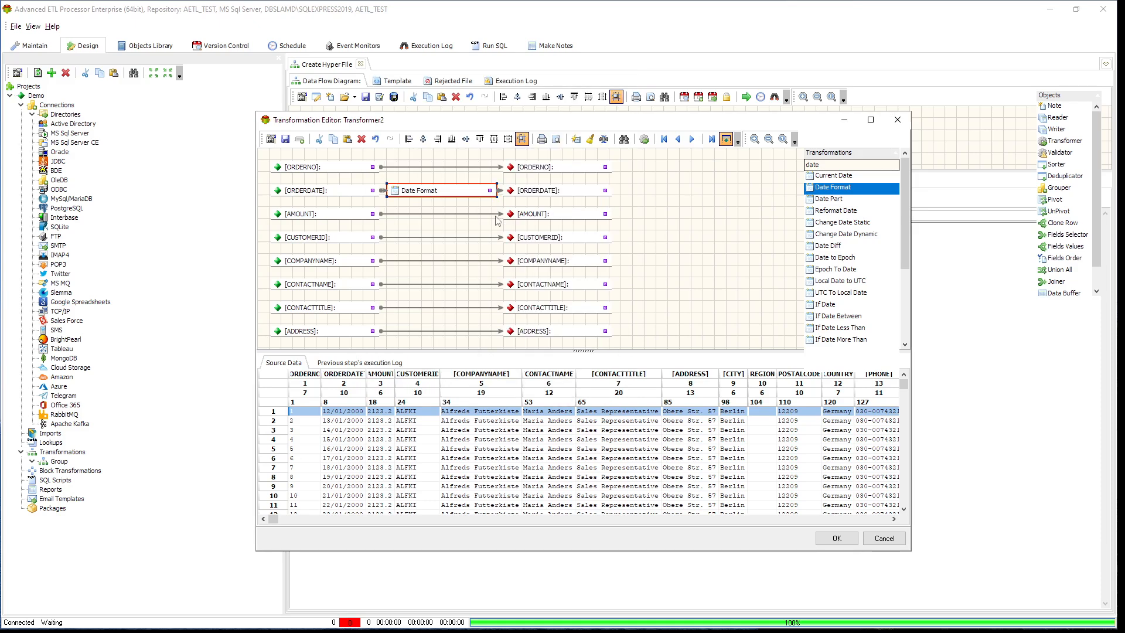
- Set the ORDERDATE Date Format object's selected format to DD/MM/YYYY and process the data to test the Transformer's mappings
double_click(451, 195)
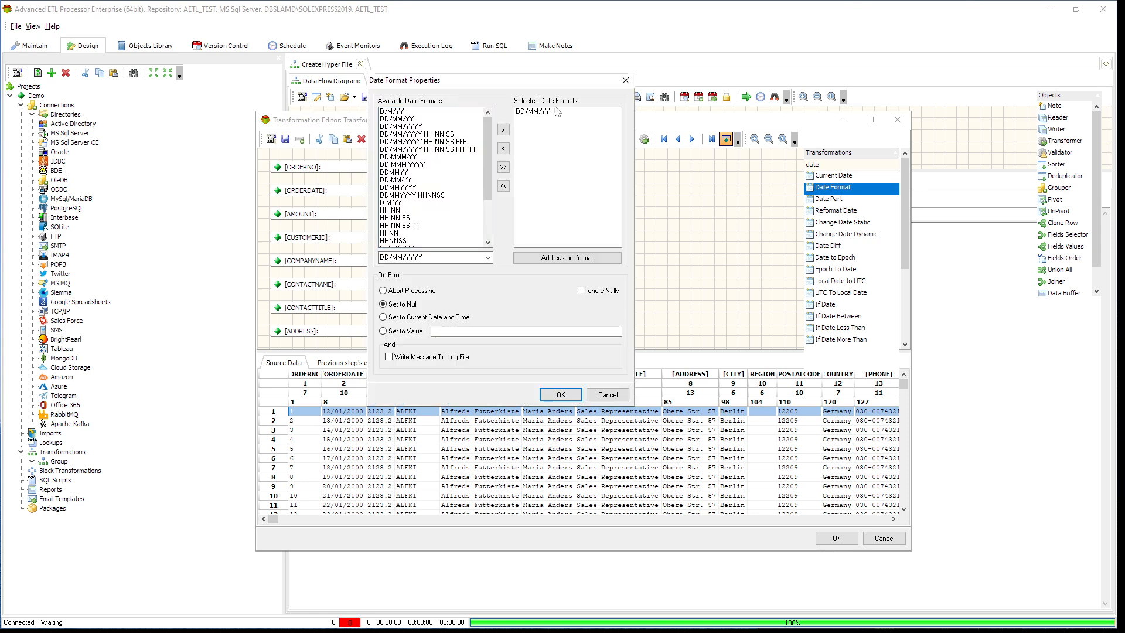
double_click(555, 113)
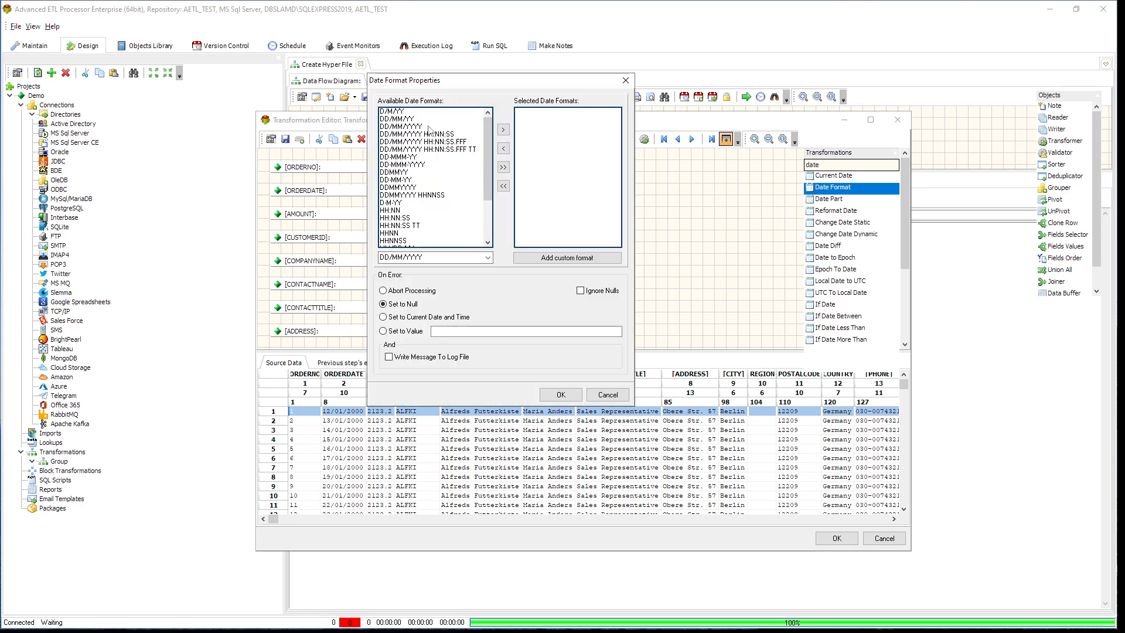
double_click(410, 126)
click(554, 395)
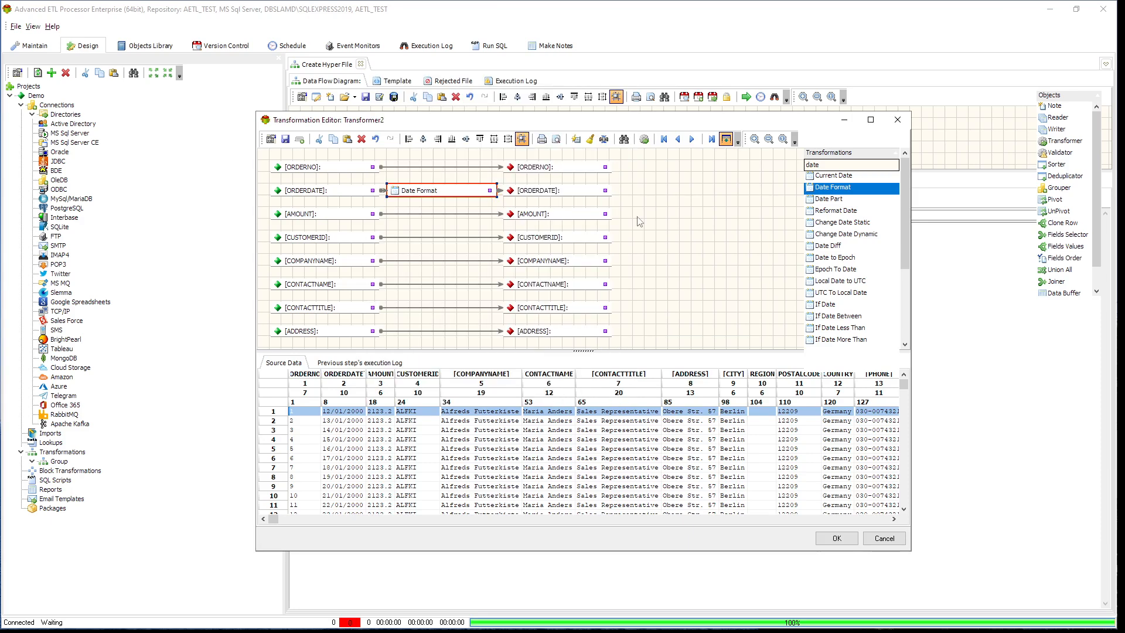
click(645, 139)
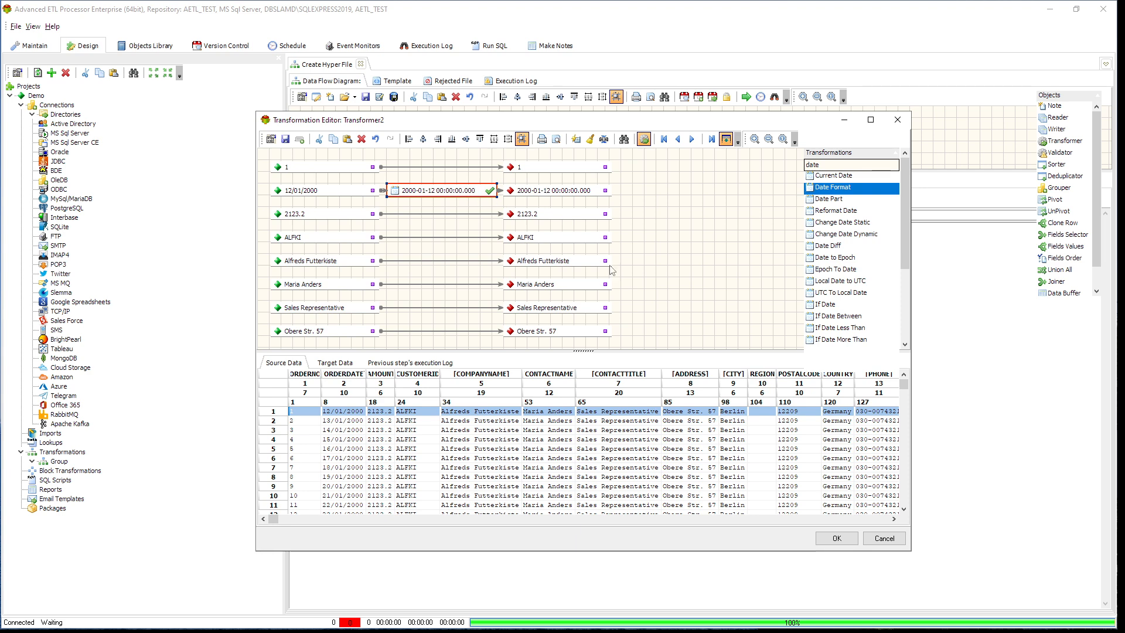
click(836, 538)
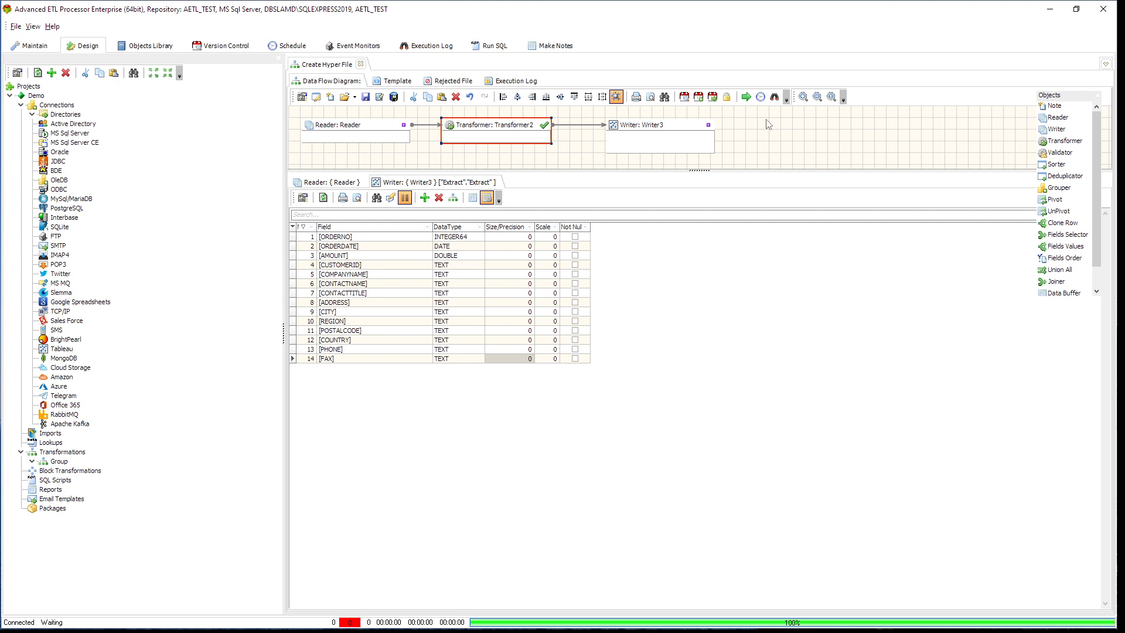
- Run the transformation and reload the Writer's data view to show the records written to sales.hyper
click(747, 98)
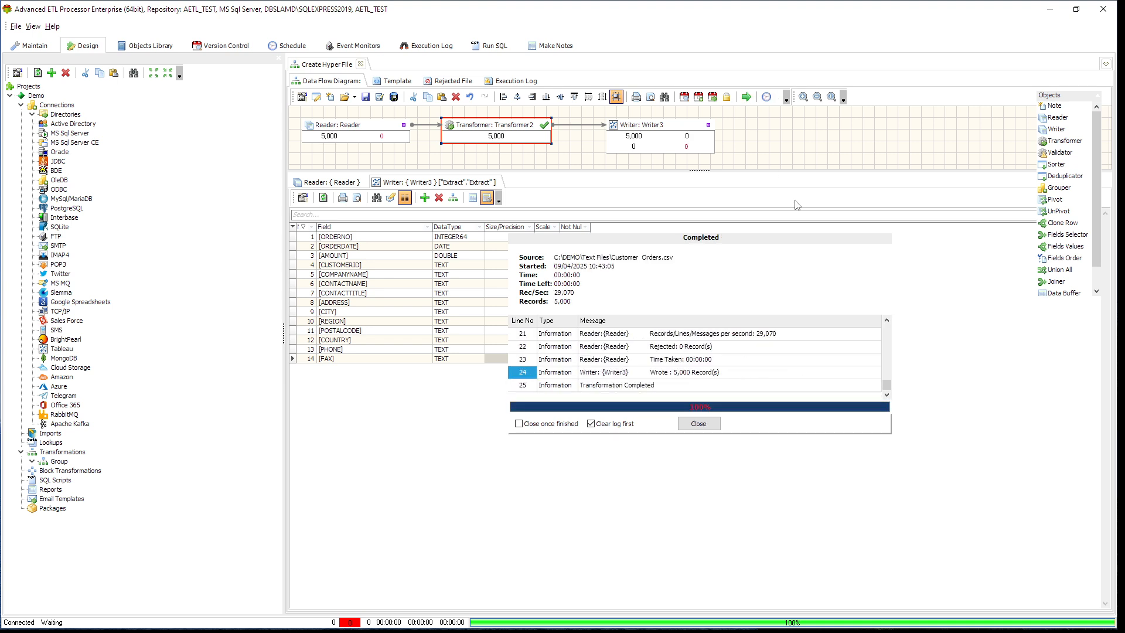
click(700, 425)
click(473, 198)
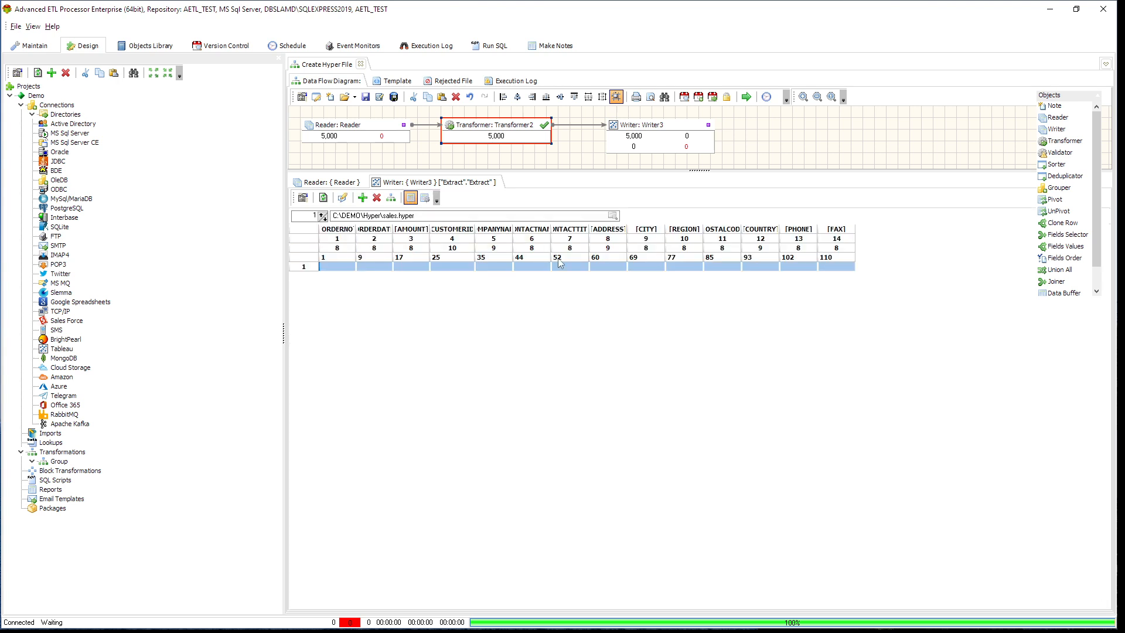
click(324, 199)
click(443, 322)
click(483, 305)
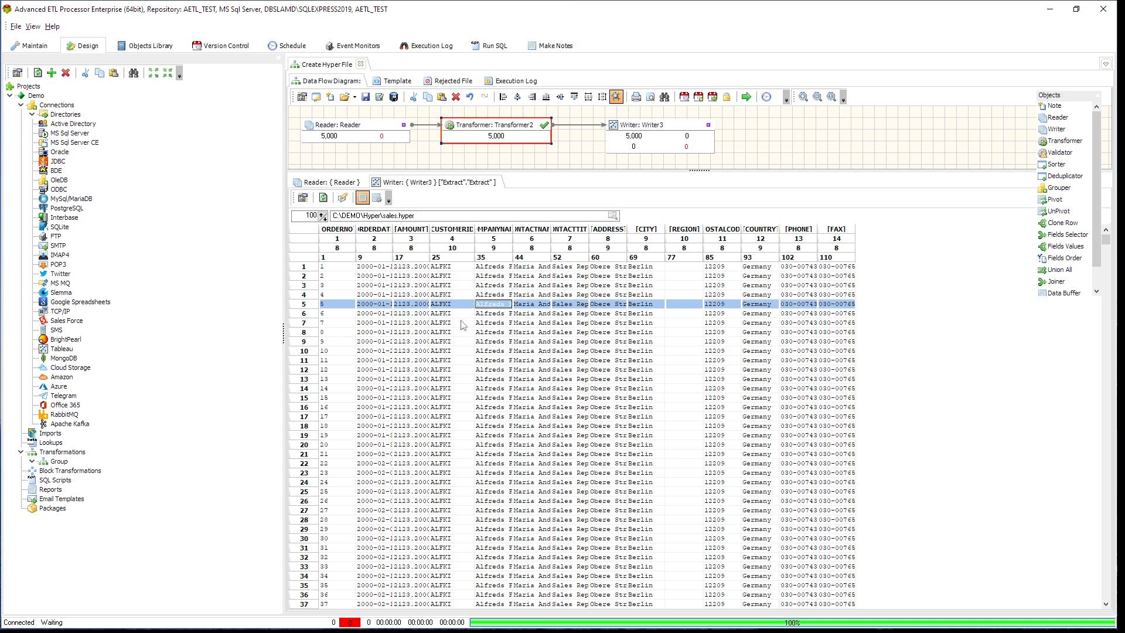